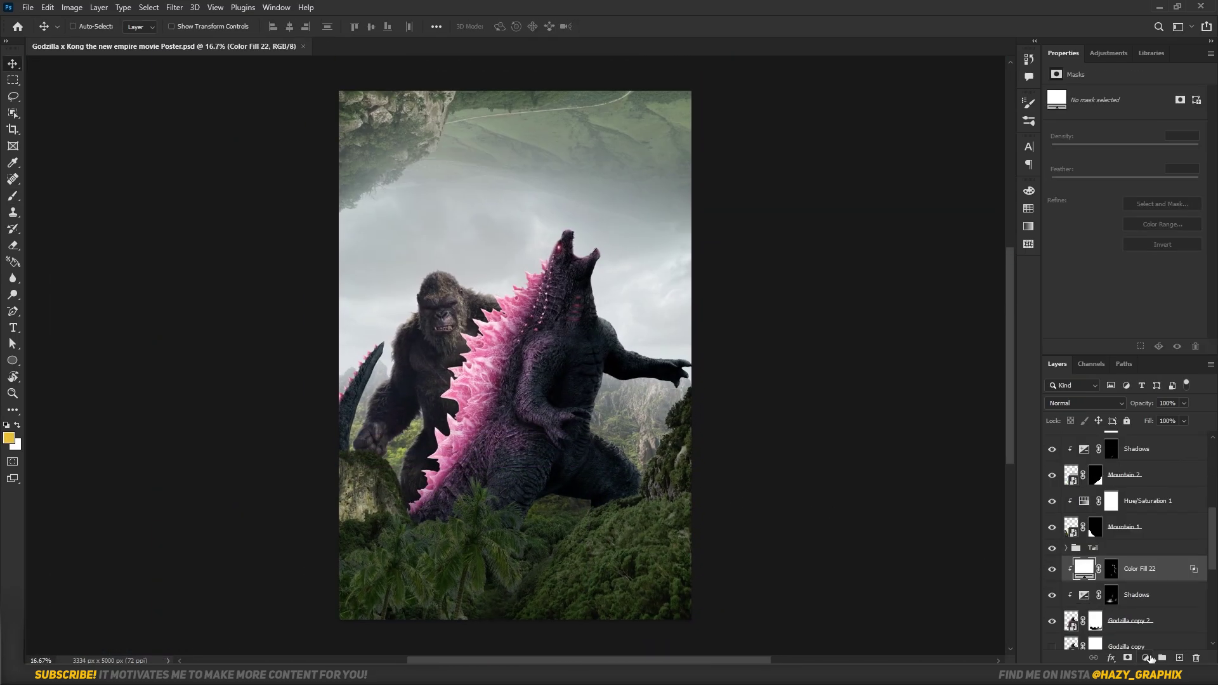
Step: Paint gray fog around Godzilla's legs on a masked solid color fill, and set the fog copy behind Godzilla to #9d9d9d
{"action": "double_click", "coordinate": [666, 495]}
{"action": "key", "text": "x"}
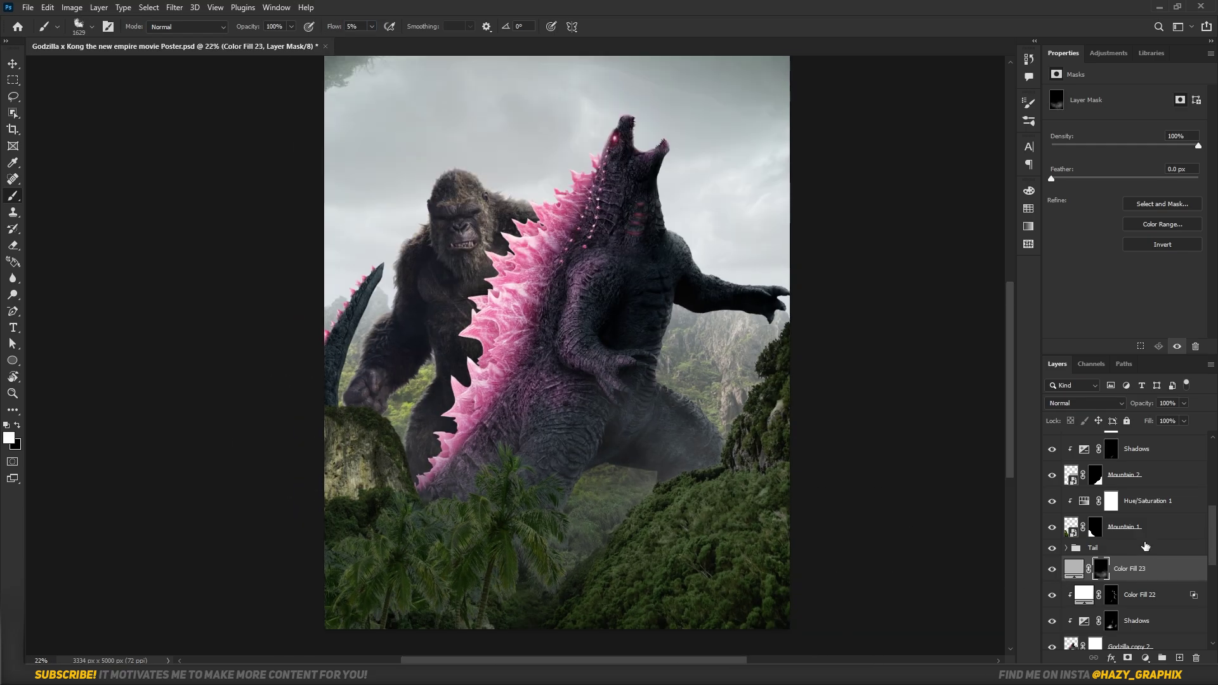
{"action": "double_click", "coordinate": [1072, 569]}
{"action": "key", "text": "Return"}
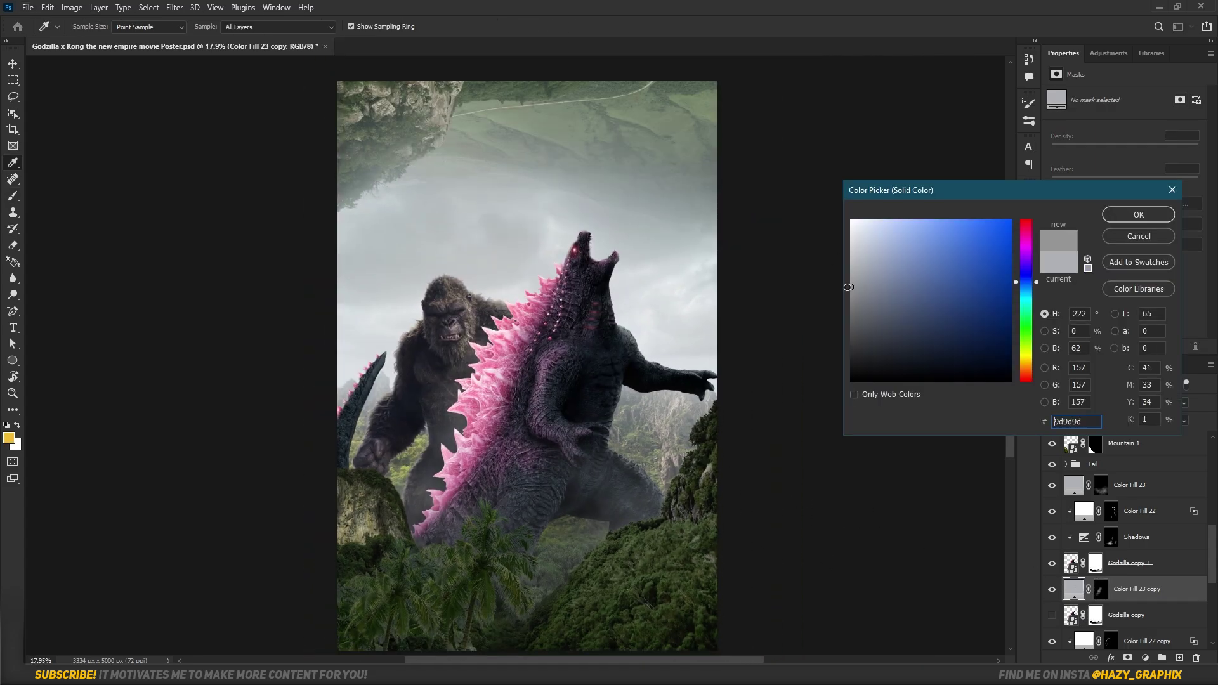
{"action": "key", "text": "Return"}
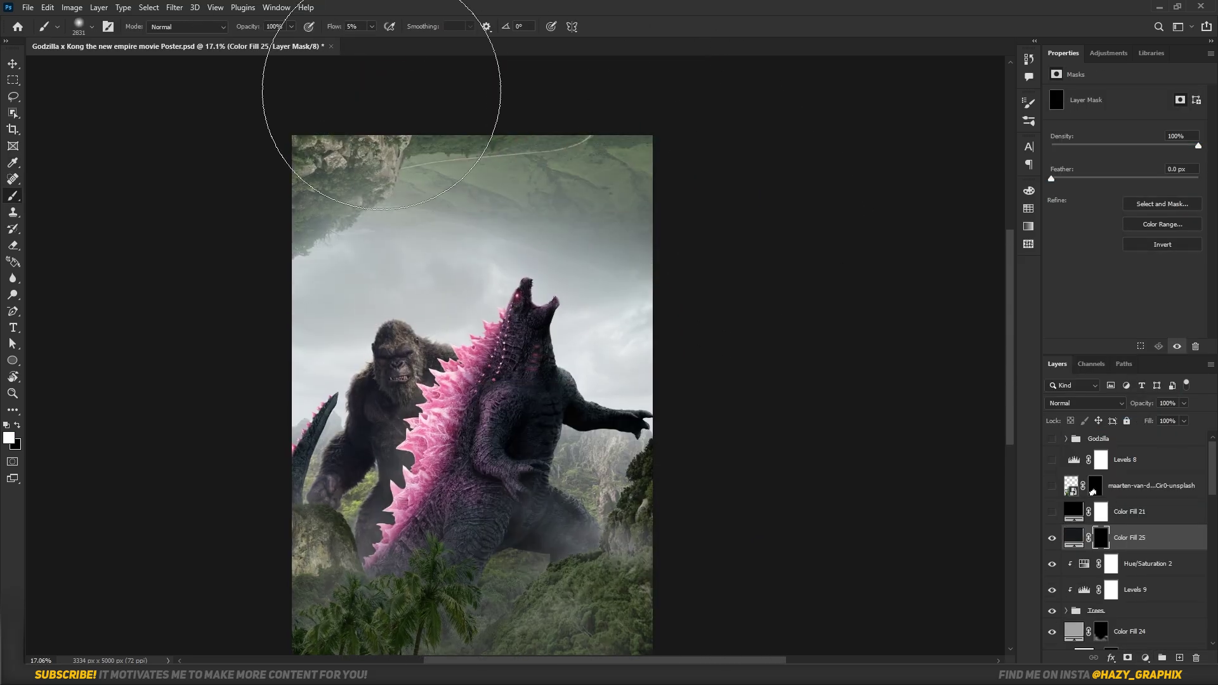
Step: Paint on the mask of the dark solid fill to darken the poster's outer edges like a vignette
{"action": "left_click_drag", "start_coordinate": [541, 433], "coordinate": [569, 248]}
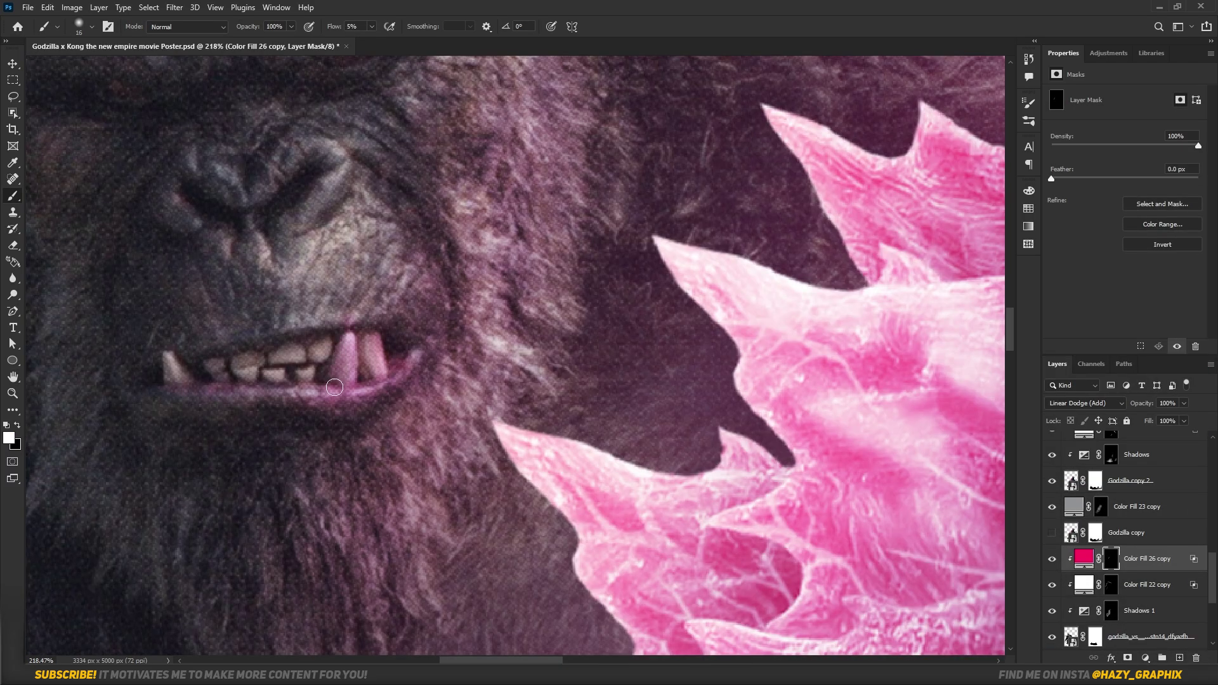
Step: Paint pink light onto Kong's teeth, eye, nose and cheek on the mask of the pink Linear Dodge fill clipped to Kong
{"action": "left_click_drag", "start_coordinate": [297, 263], "coordinate": [332, 391]}
{"action": "key", "text": "bracketright"}
{"action": "key", "text": "bracketright"}
{"action": "key", "text": "bracketright"}
{"action": "key", "text": "bracketright"}
{"action": "left_click_drag", "start_coordinate": [529, 168], "coordinate": [542, 436]}
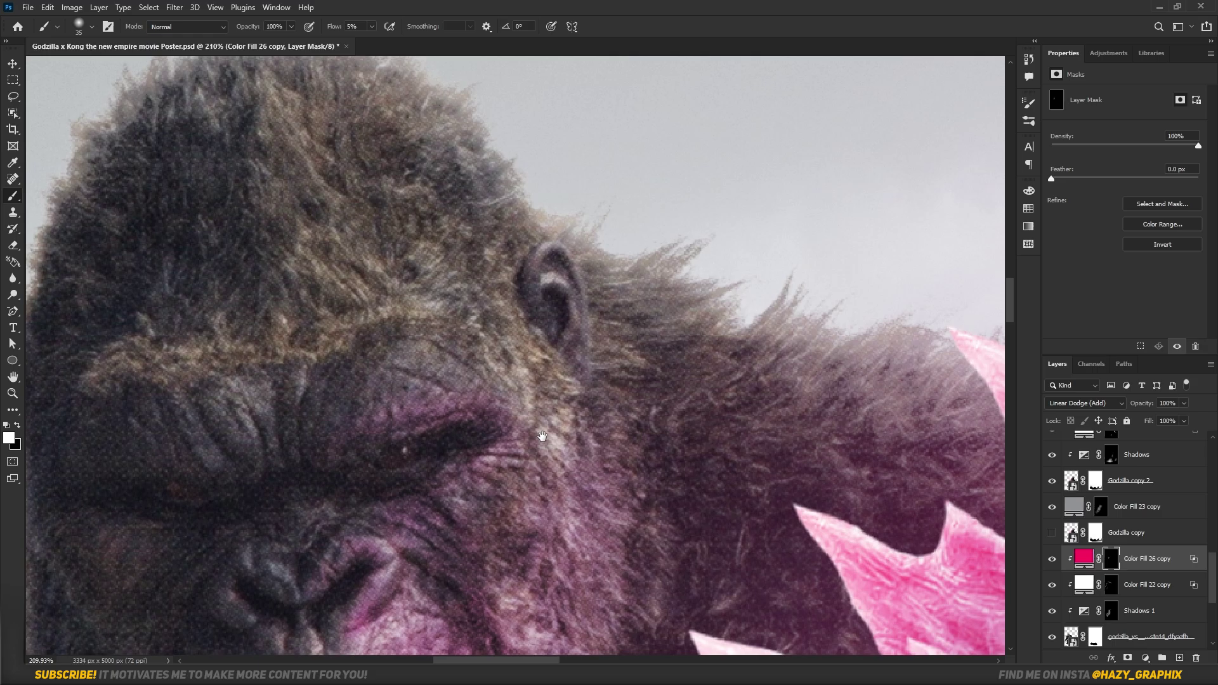
{"action": "scroll", "coordinate": [577, 429], "scroll_direction": "down", "scroll_amount": 6}
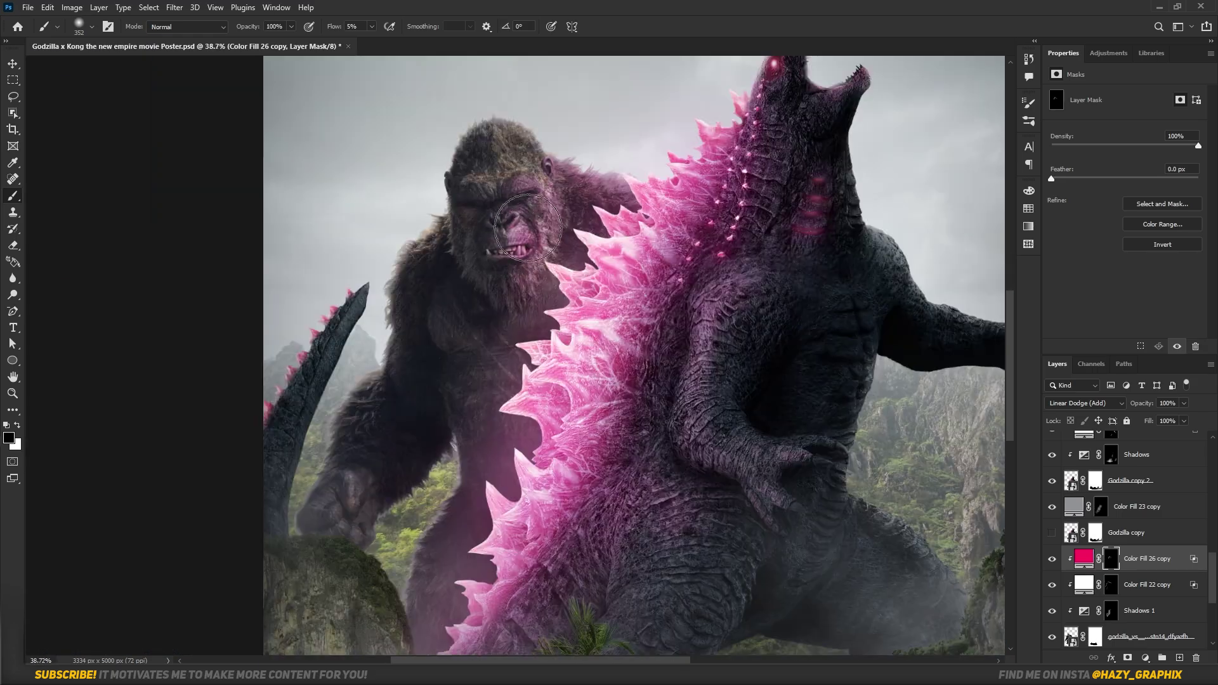
Step: Extend the pink light on the same fill mask over Kong's arm and hand facing Godzilla's spikes
{"action": "scroll", "coordinate": [359, 497], "scroll_direction": "up", "scroll_amount": 4}
{"action": "scroll", "coordinate": [469, 236], "scroll_direction": "down", "scroll_amount": 5}
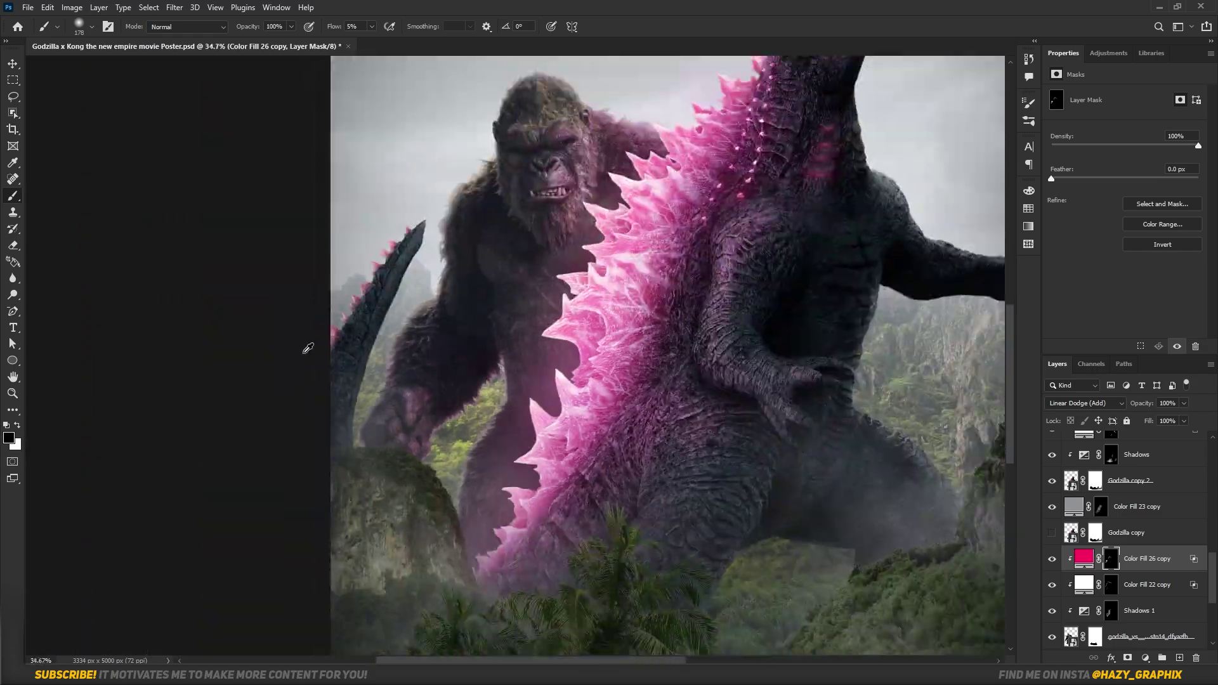
{"action": "scroll", "coordinate": [395, 326], "scroll_direction": "up", "scroll_amount": 6}
{"action": "scroll", "coordinate": [406, 298], "scroll_direction": "down", "scroll_amount": 7}
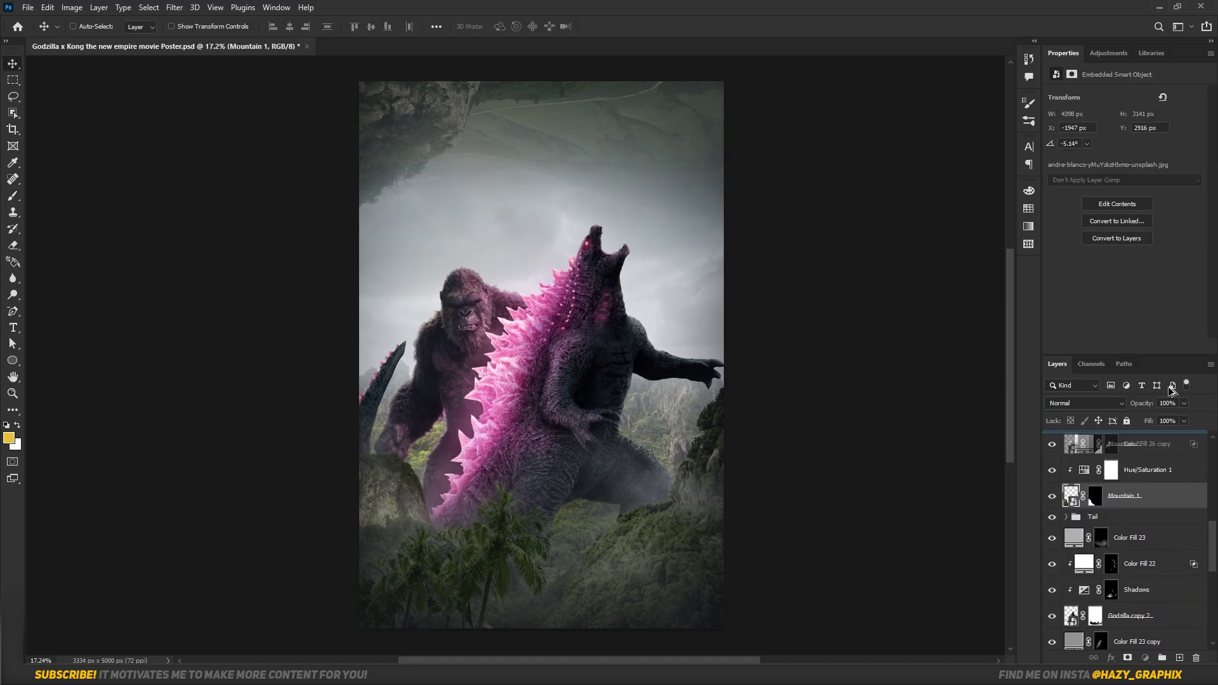
Step: Clip a copy of the pink Linear Dodge fill to Mountain 1 and paint pink light along the rock edge facing Godzilla
{"action": "double_click", "coordinate": [1174, 497]}
{"action": "key", "text": "Escape"}
{"action": "scroll", "coordinate": [413, 474], "scroll_direction": "up", "scroll_amount": 5}
{"action": "scroll", "coordinate": [413, 473], "scroll_direction": "down", "scroll_amount": 6}
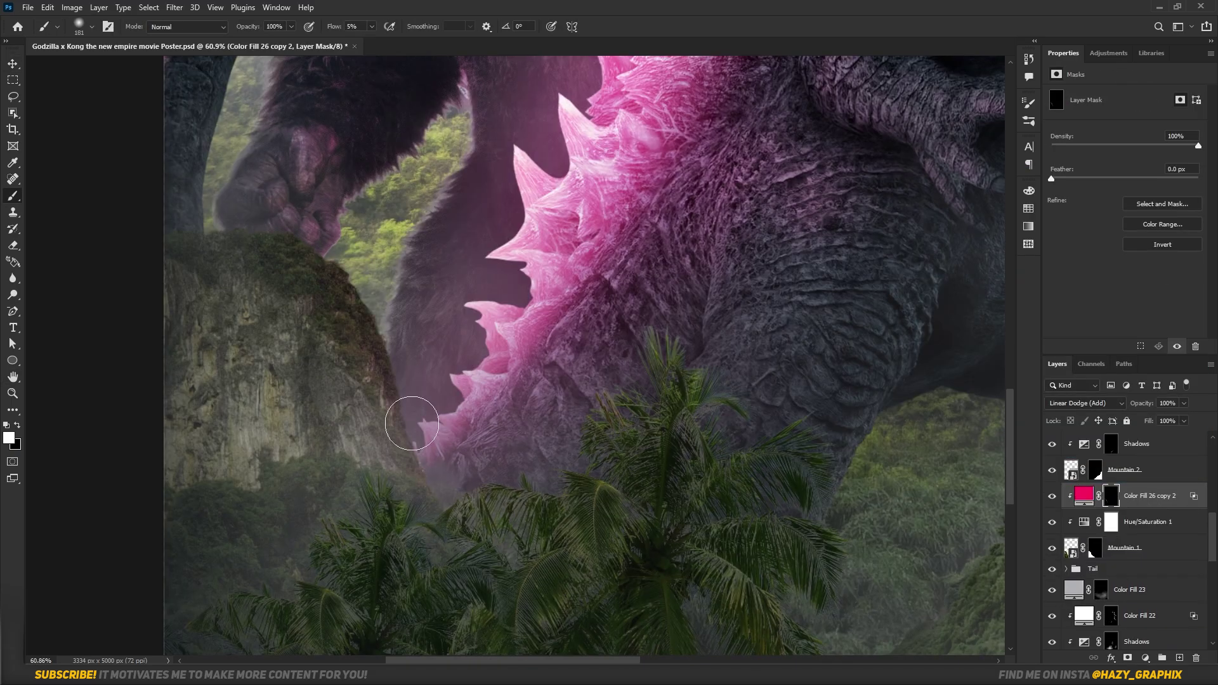
{"action": "scroll", "coordinate": [585, 490], "scroll_direction": "up", "scroll_amount": 3}
{"action": "scroll", "coordinate": [1129, 539], "scroll_direction": "up", "scroll_amount": 3}
Step: Paint subtle pink light on Mountain 2 through the mask of its own clipped pink fill copy
{"action": "left_click", "coordinate": [1109, 518]}
{"action": "scroll", "coordinate": [678, 329], "scroll_direction": "up", "scroll_amount": 2}
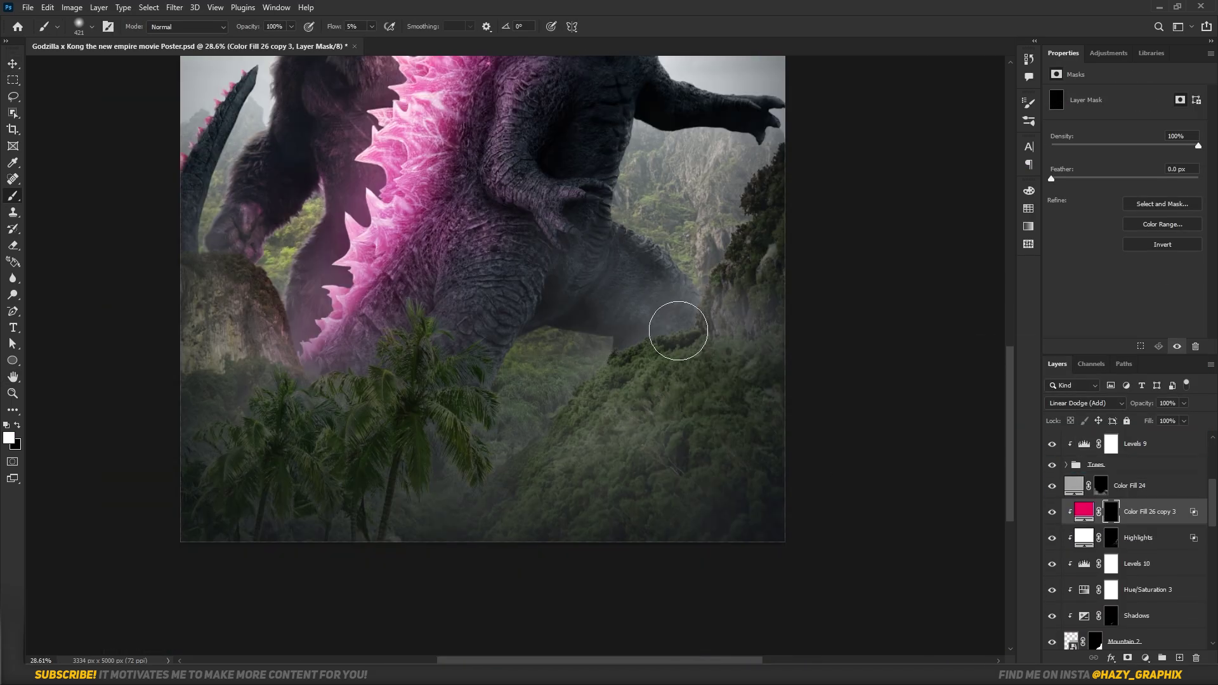
{"action": "scroll", "coordinate": [512, 498], "scroll_direction": "down", "scroll_amount": 3}
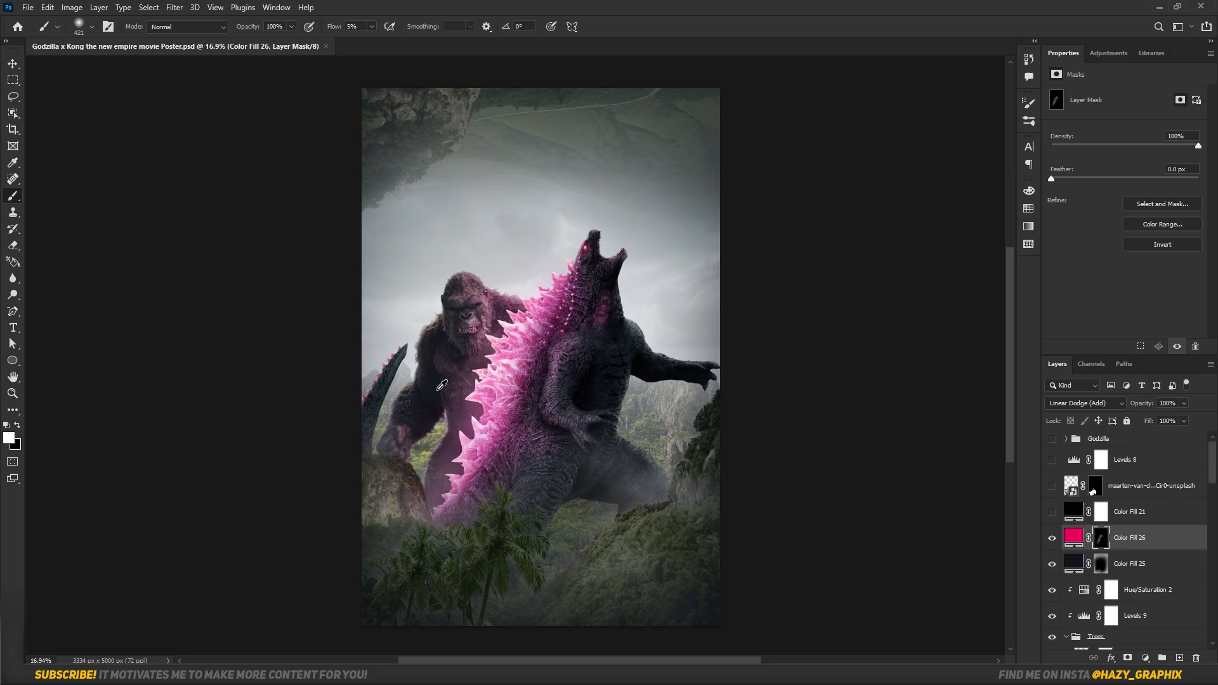
Step: Clip a copy of the white Highlights fill to the Tail group and paint a rim light along the tail's edge
{"action": "scroll", "coordinate": [402, 316], "scroll_direction": "up", "scroll_amount": 4}
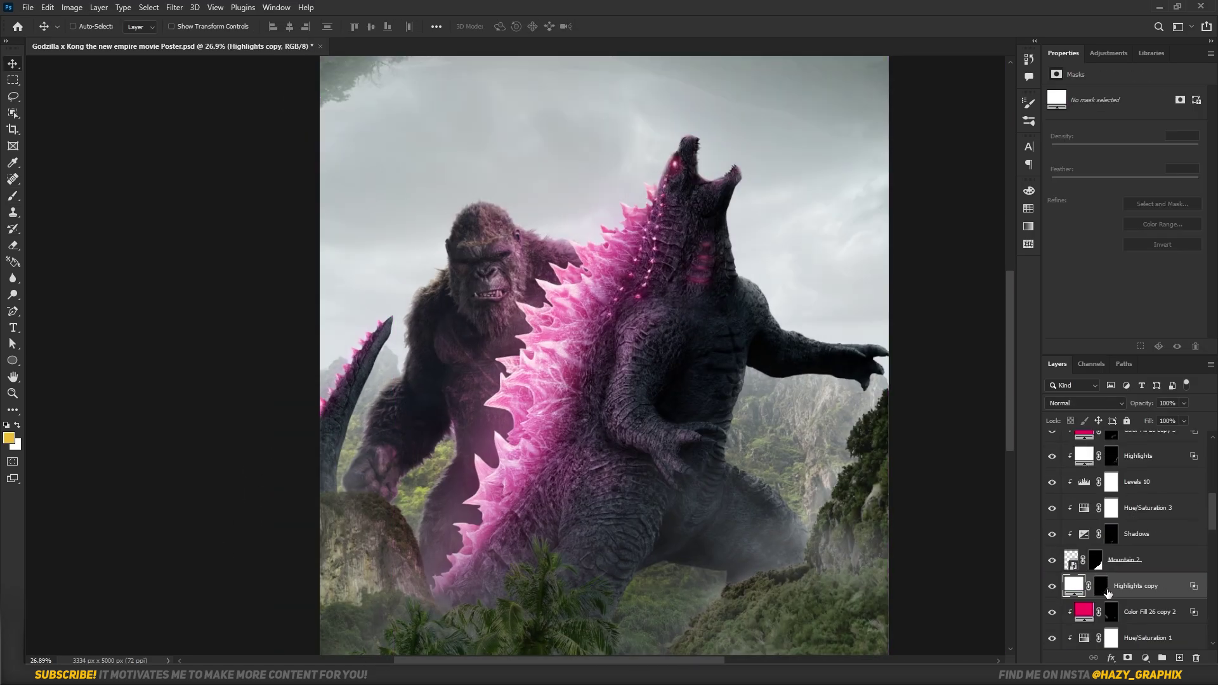
{"action": "scroll", "coordinate": [1084, 527], "scroll_direction": "down", "scroll_amount": 2}
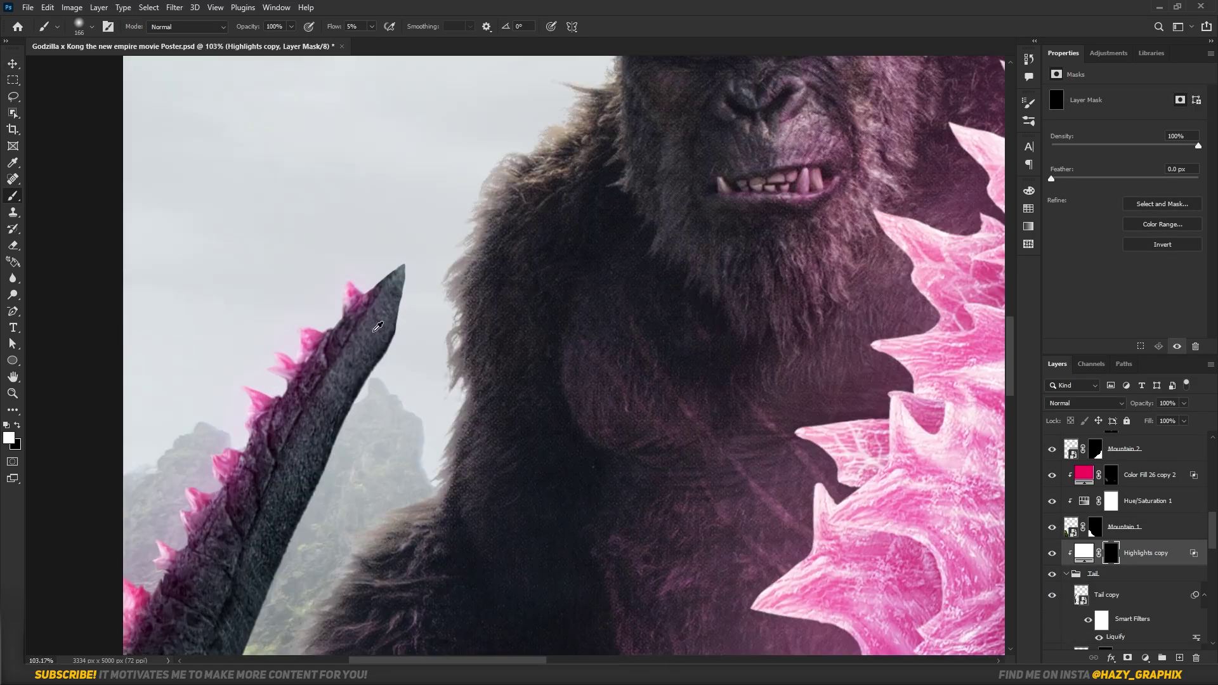
{"action": "scroll", "coordinate": [402, 272], "scroll_direction": "down", "scroll_amount": 5}
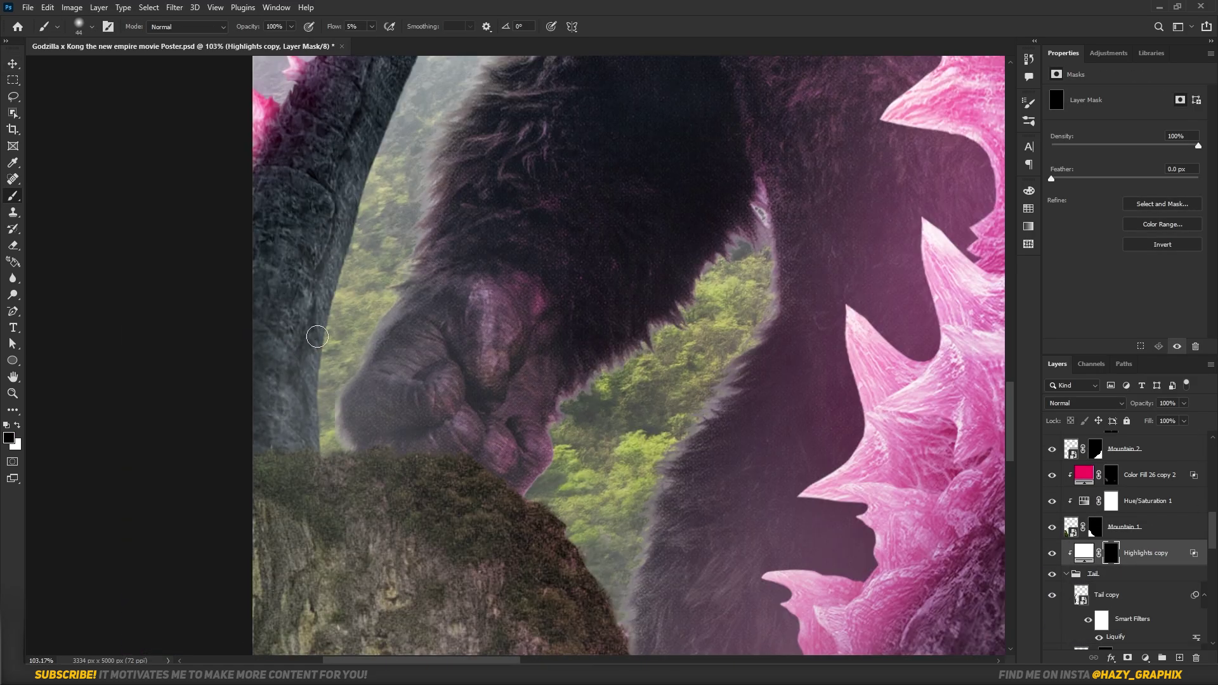
{"action": "scroll", "coordinate": [318, 337], "scroll_direction": "up", "scroll_amount": 5}
{"action": "key", "text": "x"}
{"action": "scroll", "coordinate": [425, 267], "scroll_direction": "left", "scroll_amount": 1}
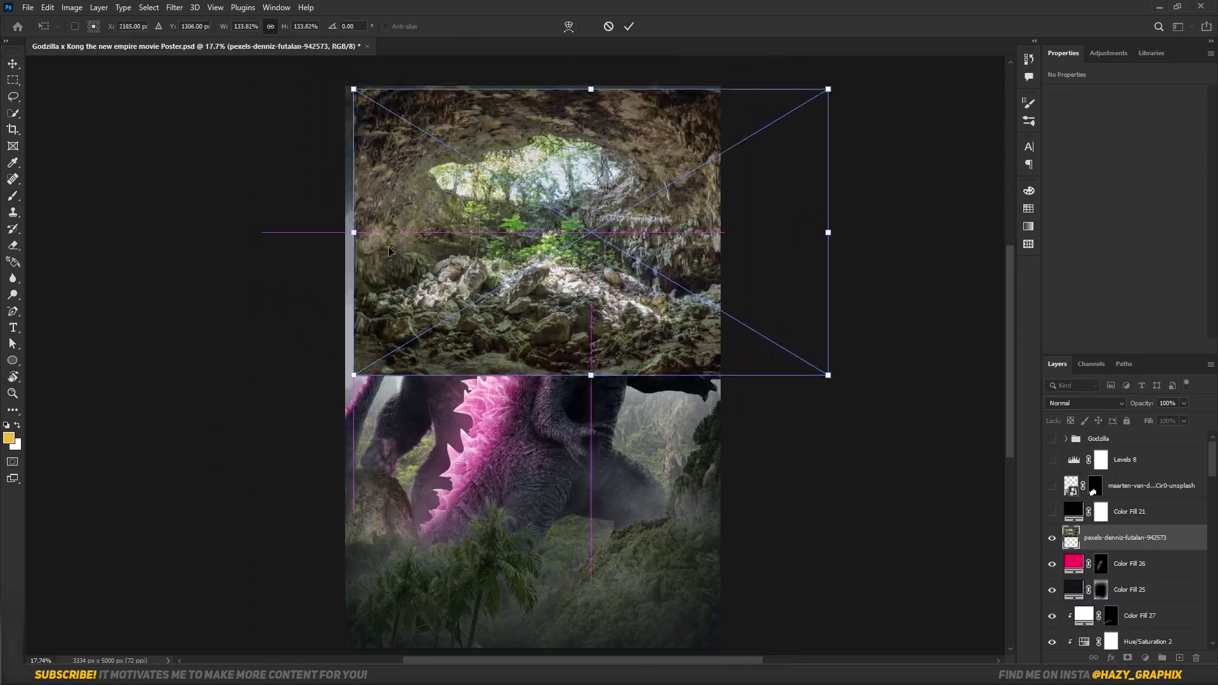
Step: Place the pexels-denniz-futalan-942573 cave photo across the poster's upper part at 133.82% scale and mask out its opening
{"action": "key", "text": "Return"}
{"action": "key", "text": "w"}
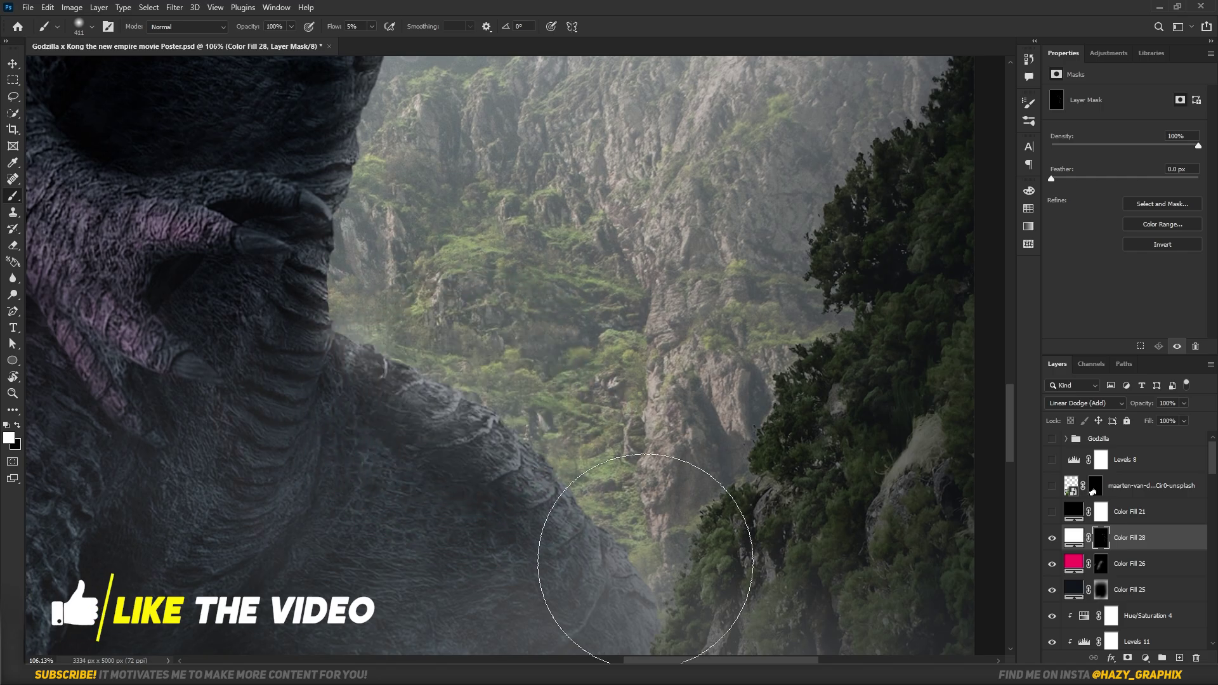
Step: Paint a soft white glow around Godzilla's leg, arm and head on the mask of the white Linear Dodge fill
{"action": "scroll", "coordinate": [645, 558], "scroll_direction": "down", "scroll_amount": 5}
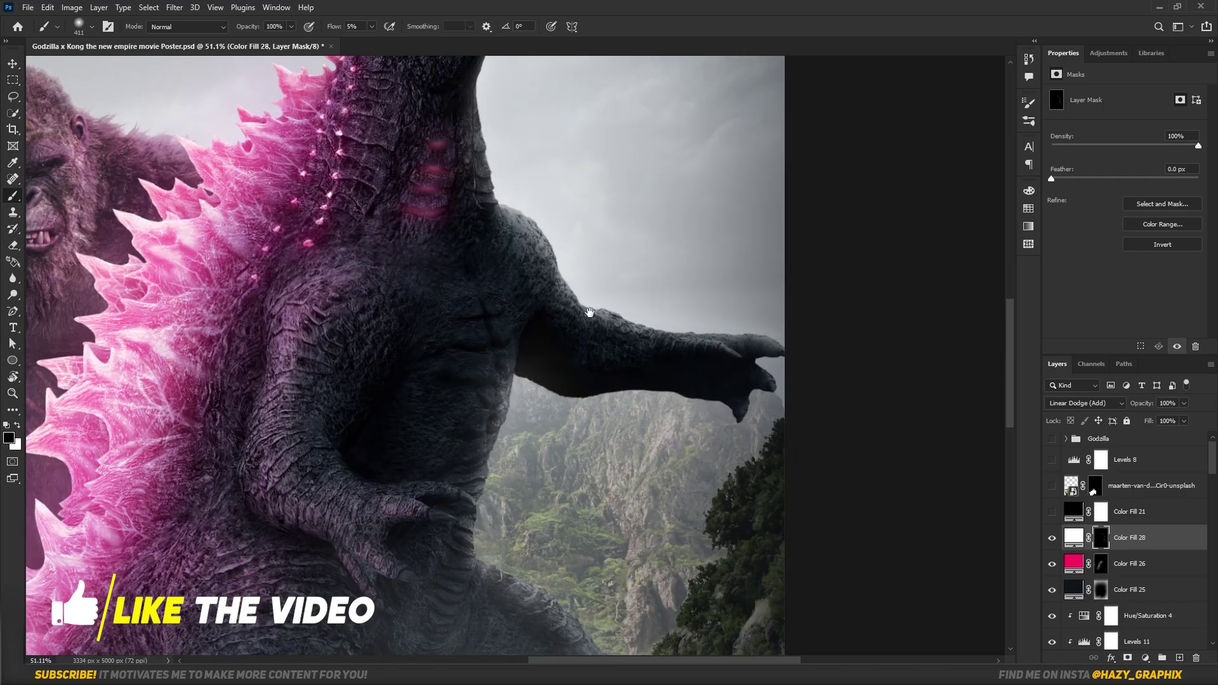
{"action": "scroll", "coordinate": [639, 231], "scroll_direction": "up", "scroll_amount": 5}
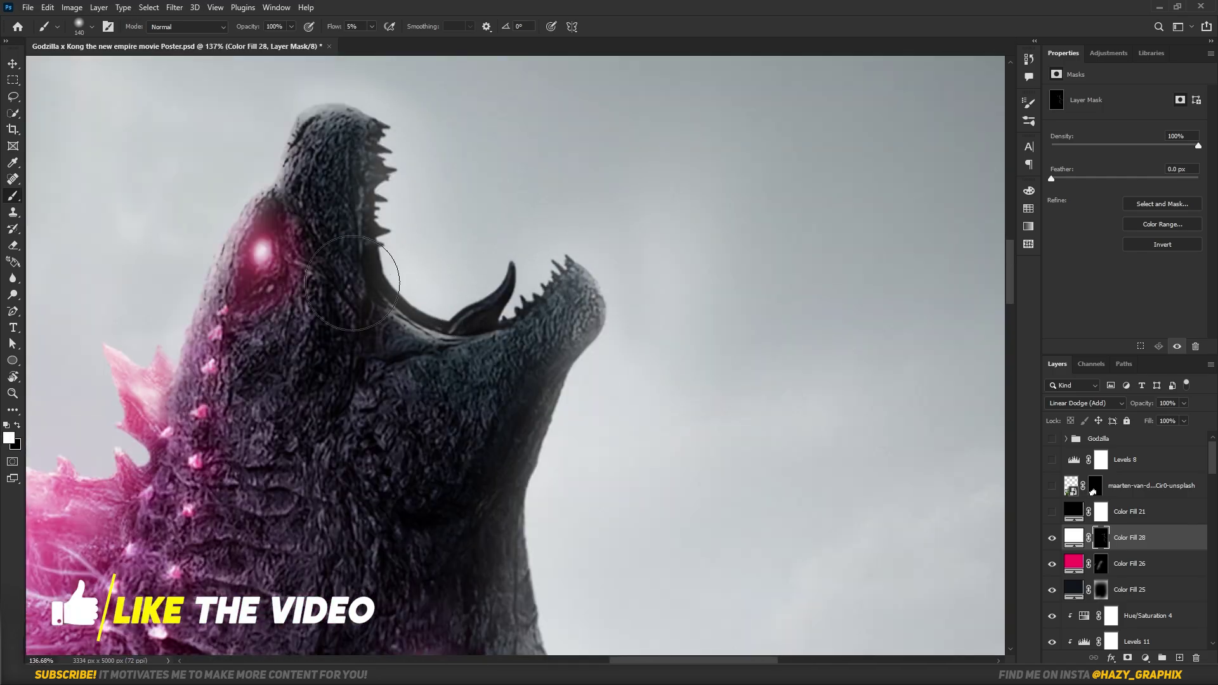
{"action": "scroll", "coordinate": [380, 273], "scroll_direction": "up", "scroll_amount": 5}
{"action": "scroll", "coordinate": [626, 335], "scroll_direction": "down", "scroll_amount": 12}
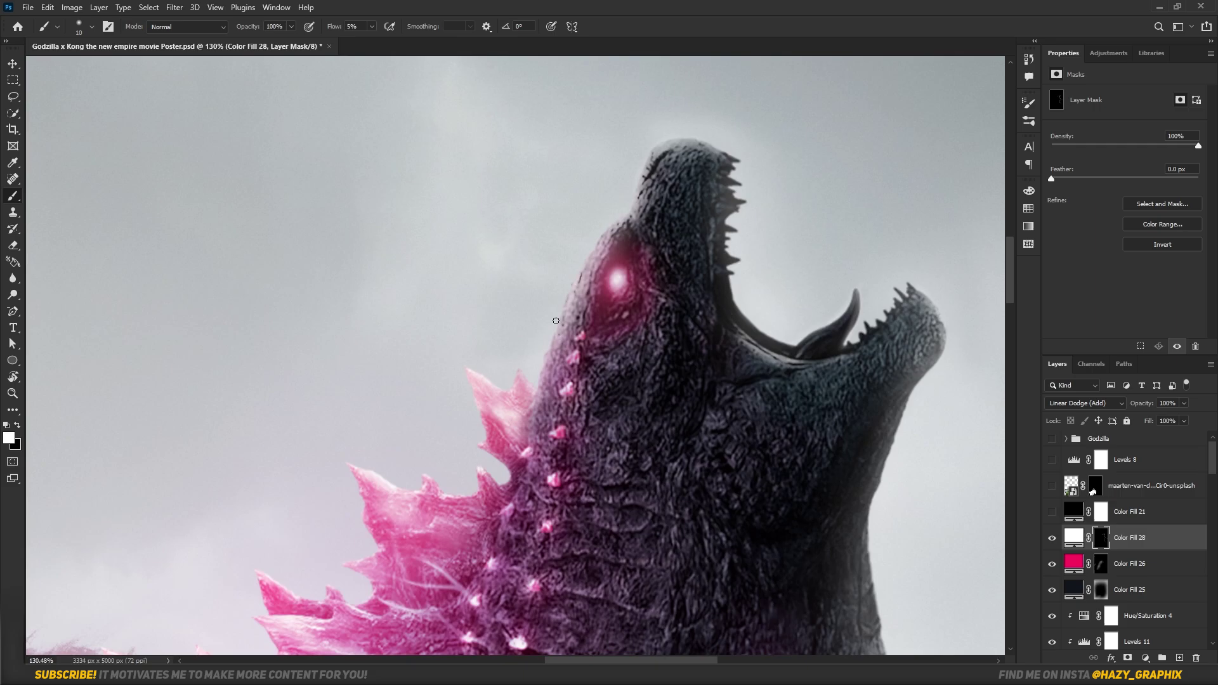
Step: Save the poster, then refine Godzilla's layer mask inside its smart object and return to the poster document
{"action": "key", "text": "ctrl+s"}
{"action": "left_click", "coordinate": [1066, 438]}
{"action": "double_click", "coordinate": [1073, 459]}
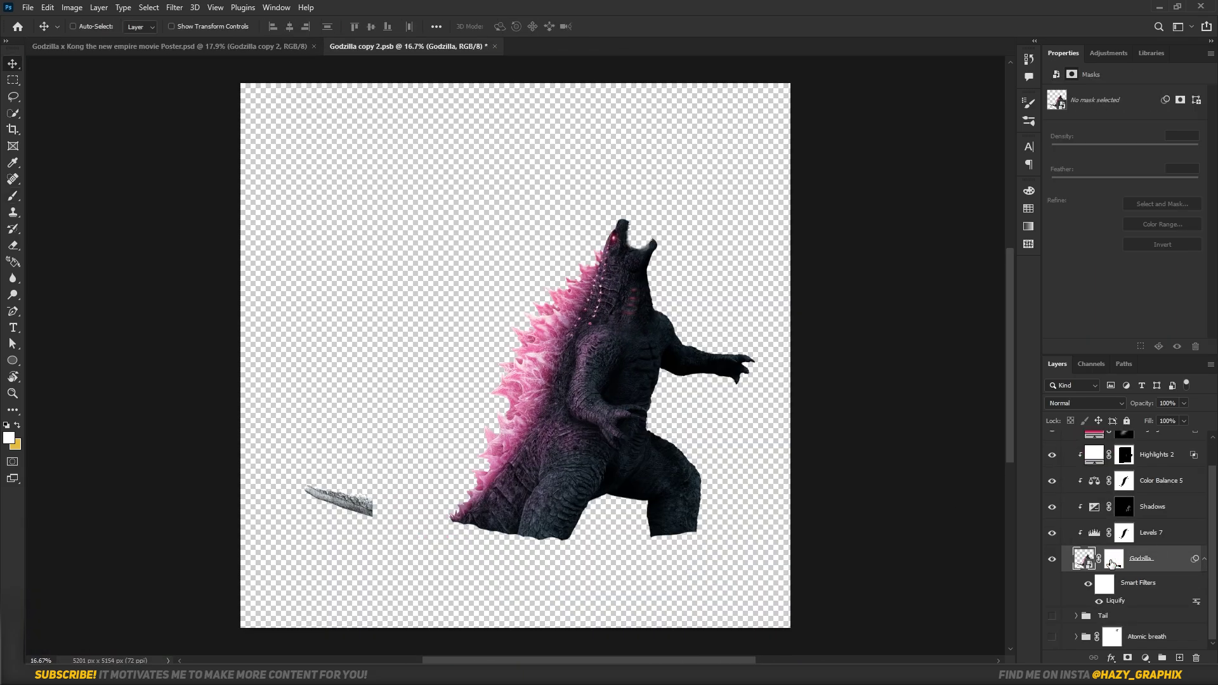
{"action": "left_click", "coordinate": [276, 50]}
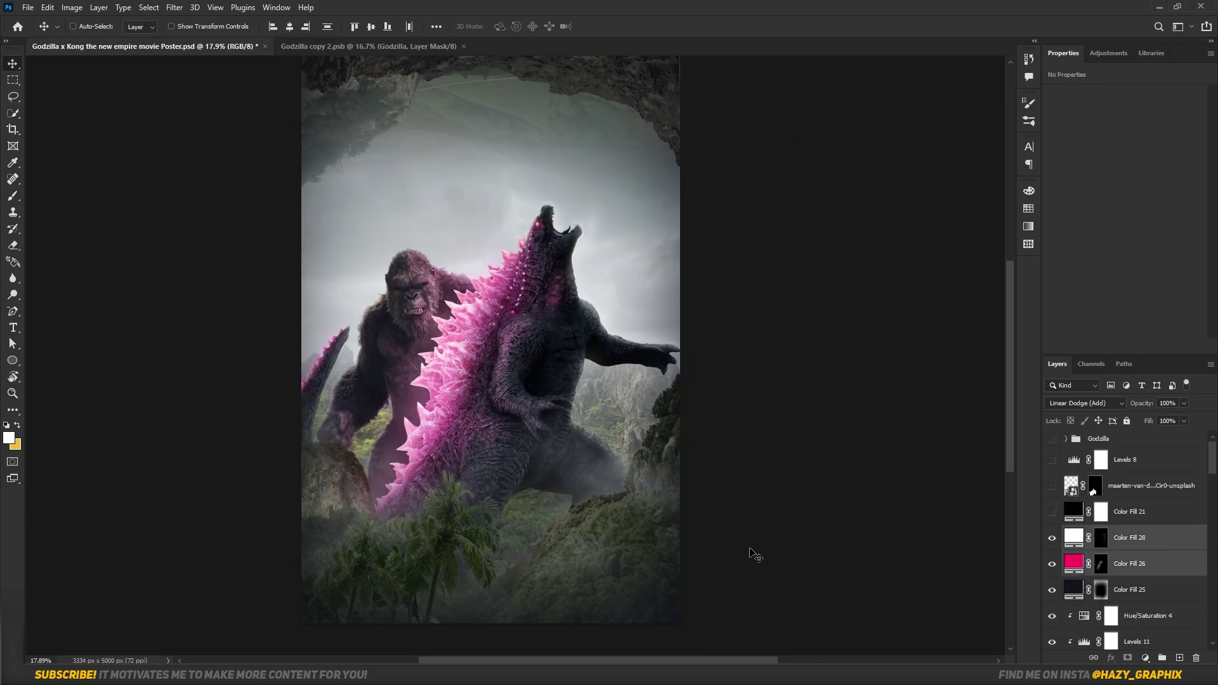
Step: Reposition the selected Godzilla and glow fill layers in the scene, and name the Godzilla layer group "Godzilla"
{"action": "key", "text": "z"}
{"action": "scroll", "coordinate": [561, 386], "scroll_direction": "down", "scroll_amount": 2}
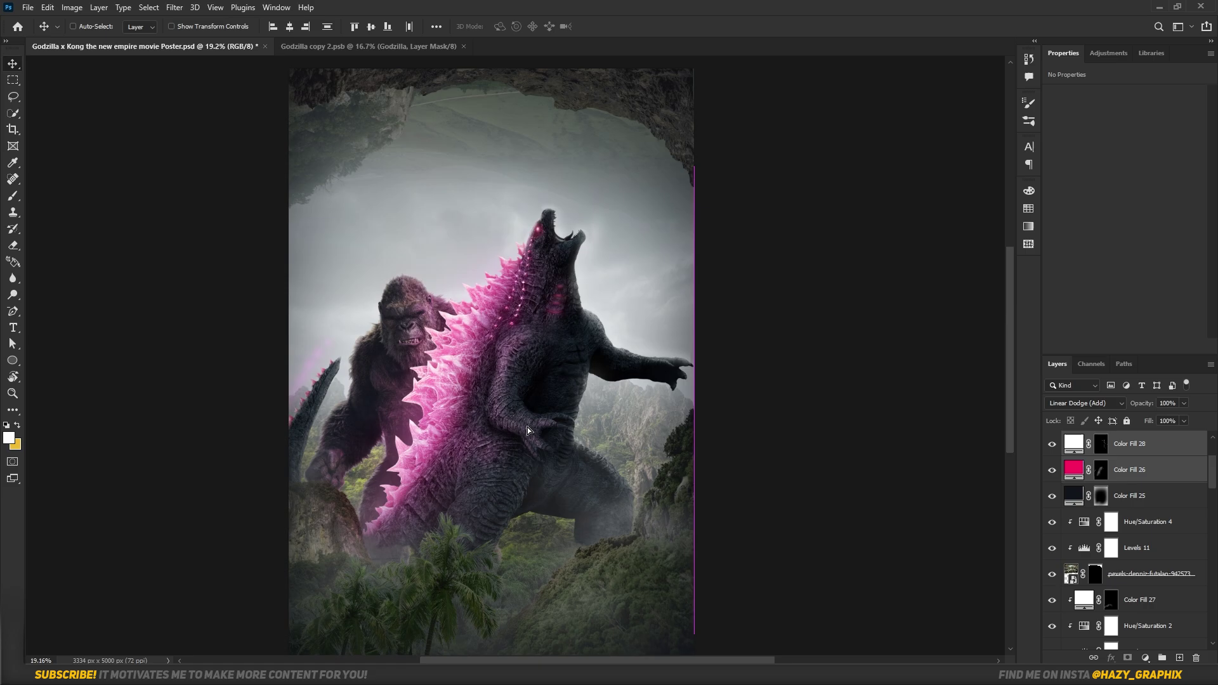
{"action": "scroll", "coordinate": [544, 394], "scroll_direction": "up", "scroll_amount": 1}
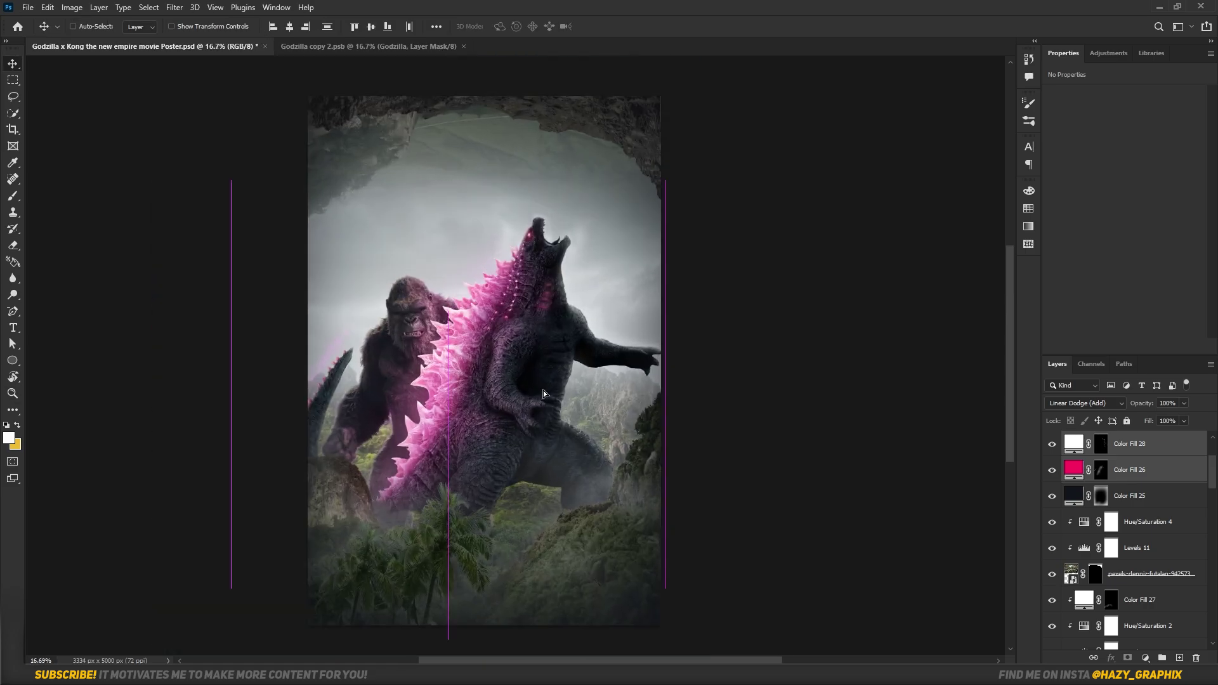
{"action": "scroll", "coordinate": [1202, 489], "scroll_direction": "down", "scroll_amount": 3}
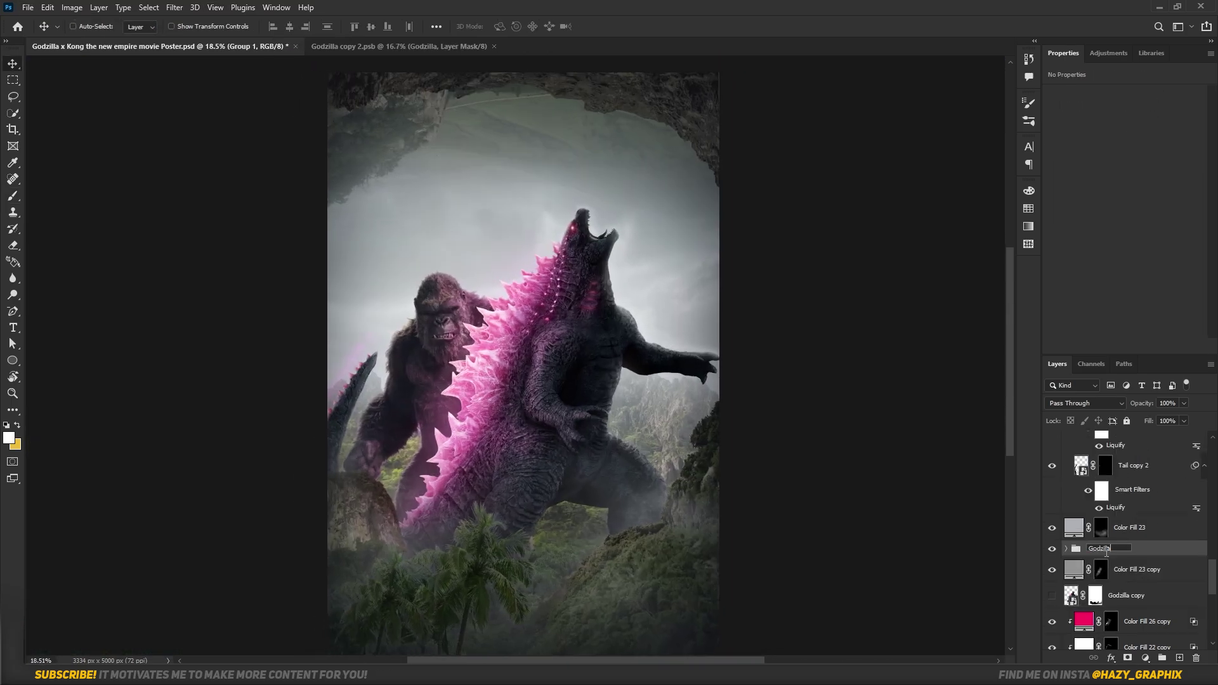
Step: Paint a soft white glow around Kong's head and shoulders on the Color Fill 28 mask
{"action": "scroll", "coordinate": [1143, 582], "scroll_direction": "down", "scroll_amount": 5}
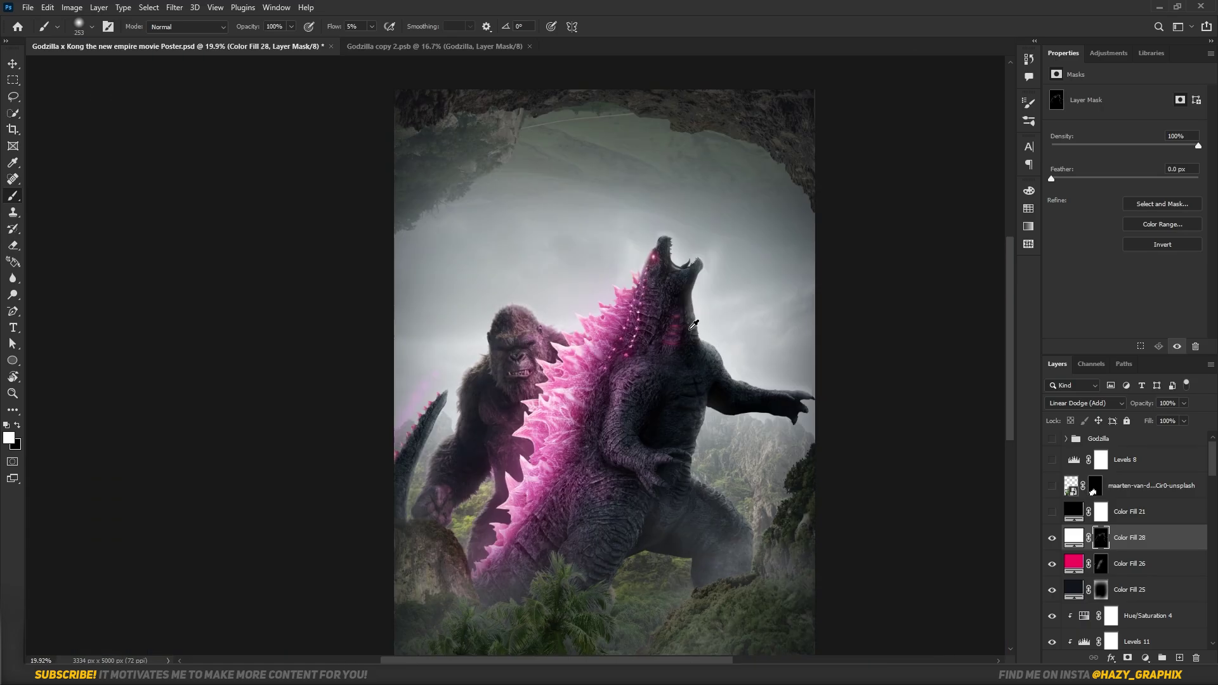
{"action": "scroll", "coordinate": [776, 298], "scroll_direction": "up", "scroll_amount": 4}
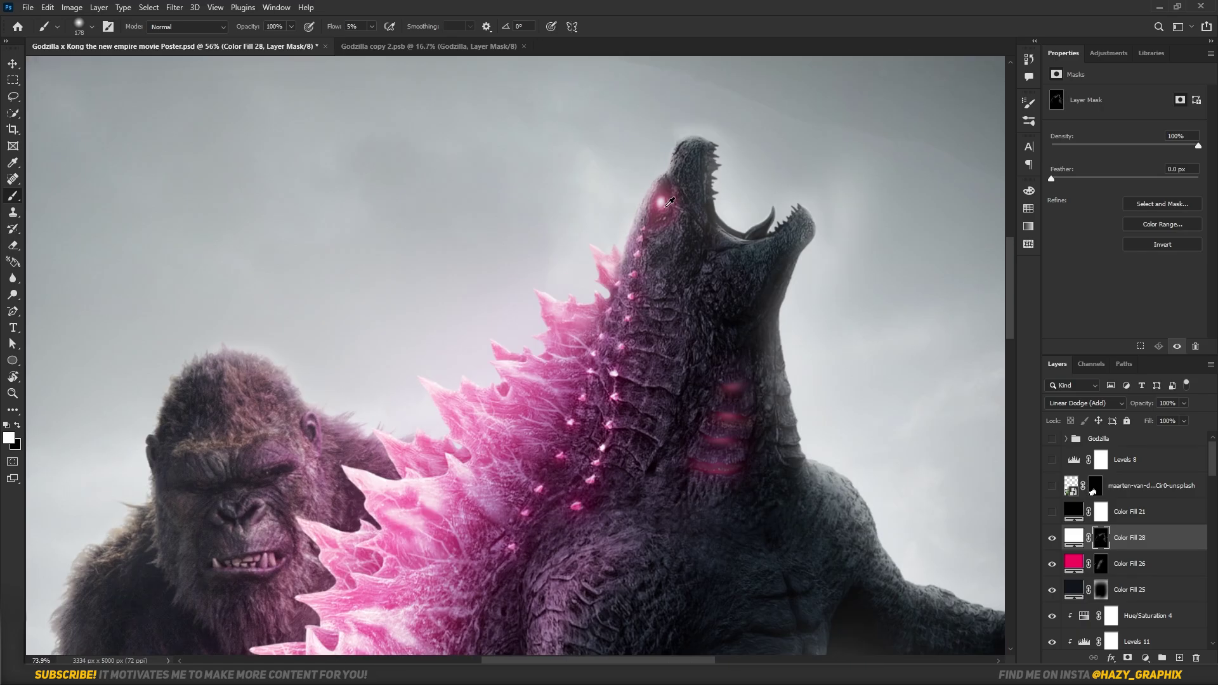
{"action": "scroll", "coordinate": [670, 201], "scroll_direction": "down", "scroll_amount": 5}
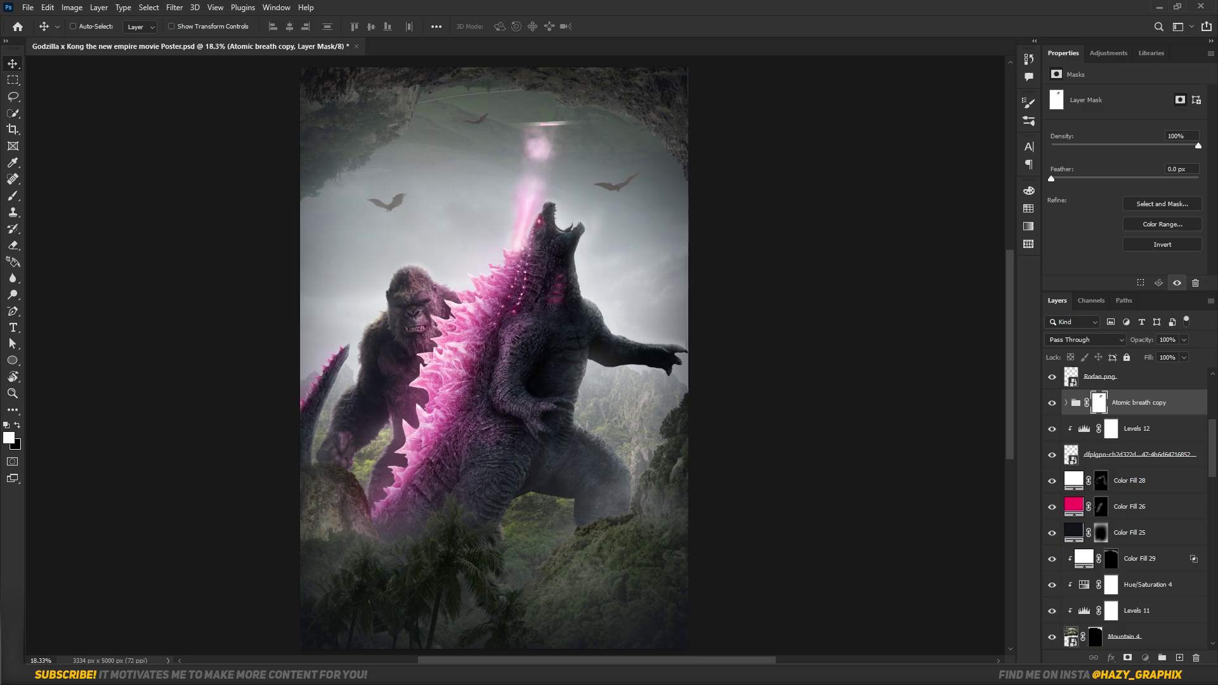
Step: Move the Atomic breath copy group below the Godzilla group and transform the beam to come out of Godzilla's mouth
{"action": "scroll", "coordinate": [1127, 507], "scroll_direction": "down", "scroll_amount": 5}
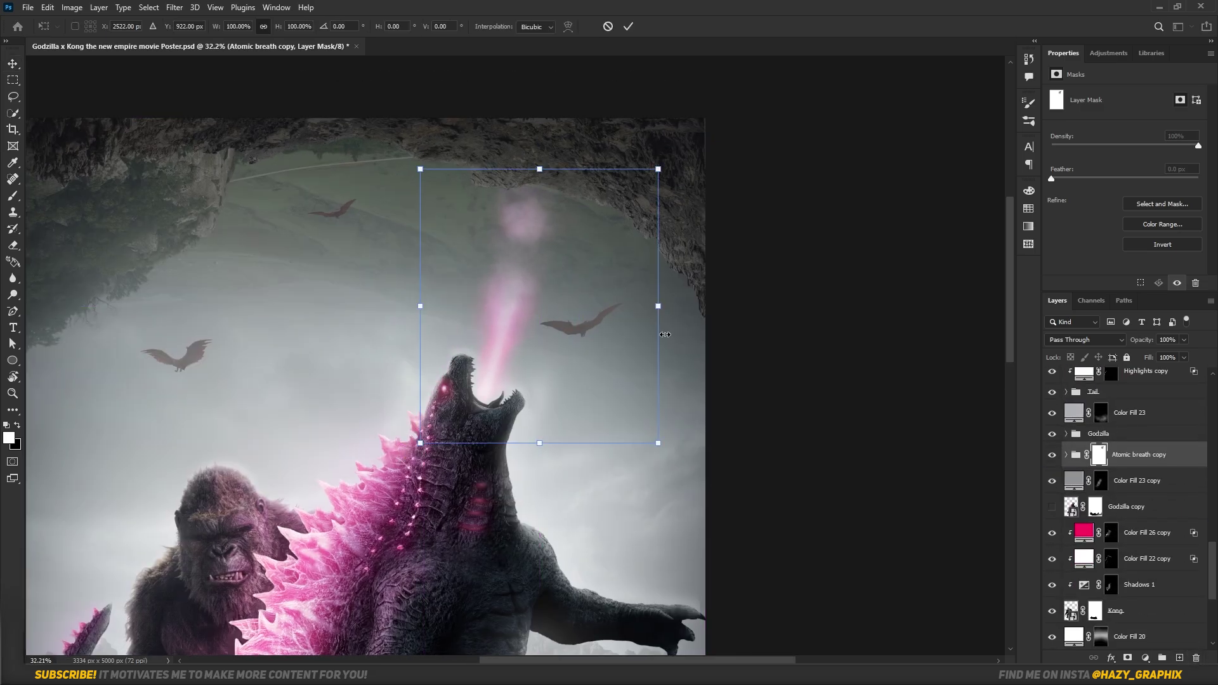
{"action": "left_click_drag", "start_coordinate": [692, 314], "coordinate": [727, 300]}
{"action": "key", "text": "Return"}
{"action": "scroll", "coordinate": [508, 241], "scroll_direction": "up", "scroll_amount": 3}
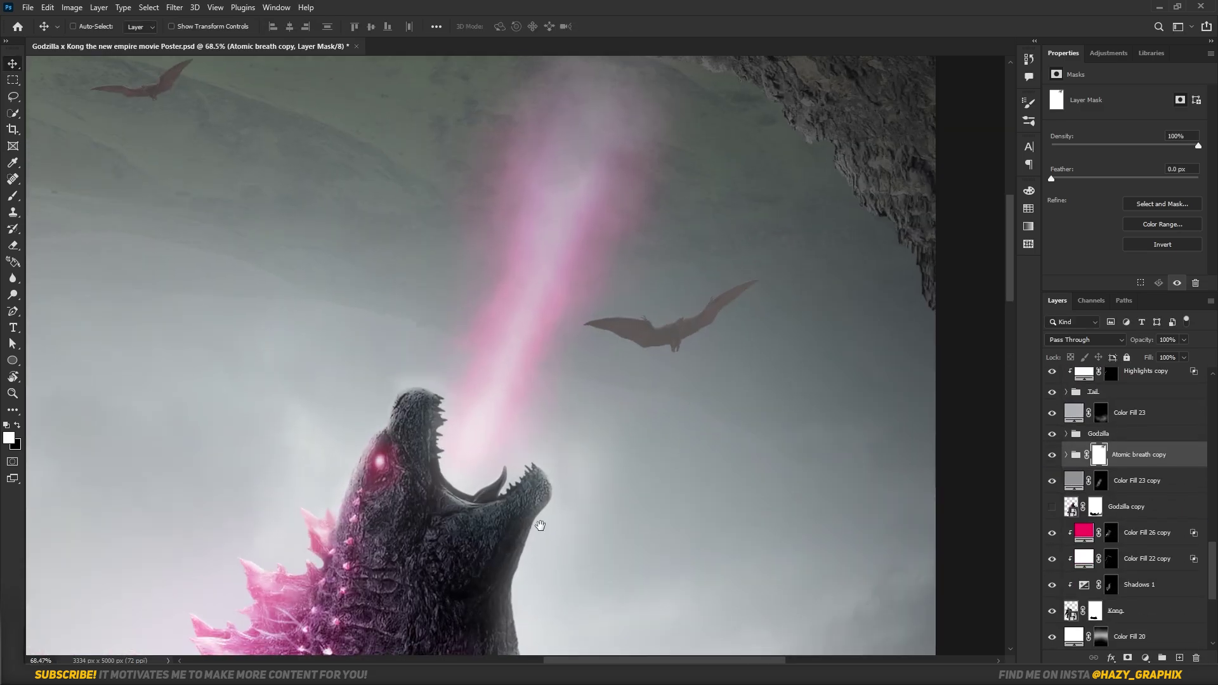
Step: Scale the Atomic breath copy group to 111.28% and align the beam between Godzilla's mouth and the cave ceiling
{"action": "scroll", "coordinate": [550, 230], "scroll_direction": "down", "scroll_amount": 6}
{"action": "scroll", "coordinate": [550, 230], "scroll_direction": "down", "scroll_amount": 1}
{"action": "key", "text": "ctrl+t"}
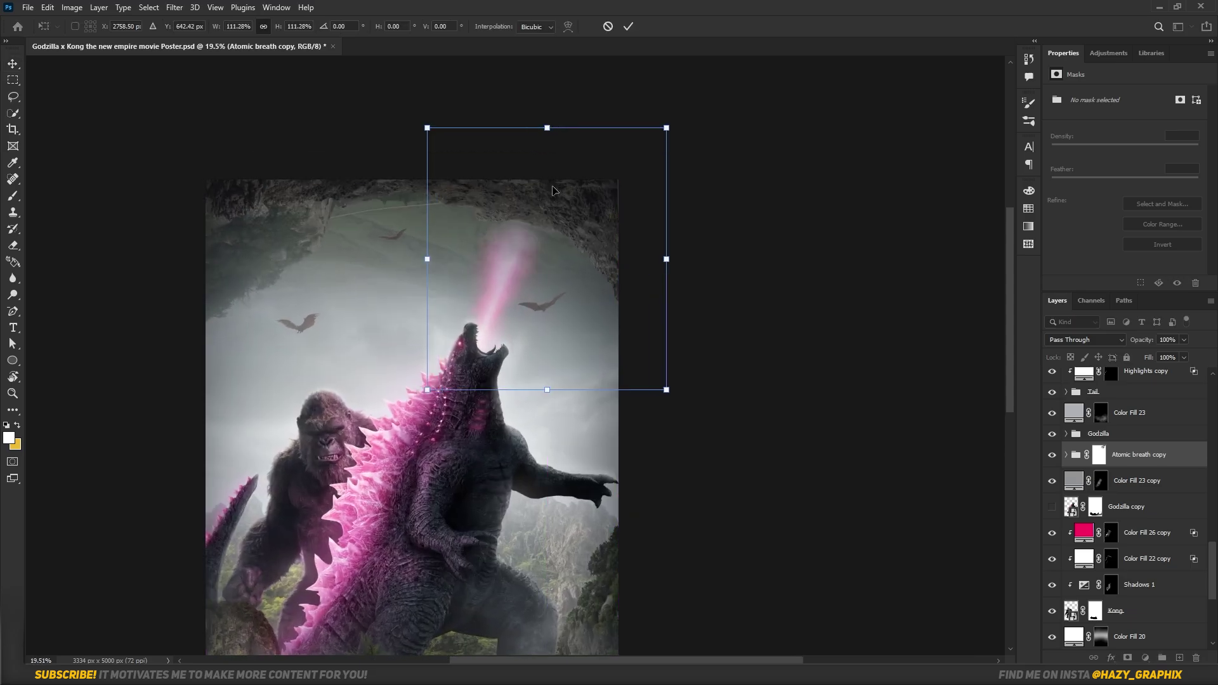
{"action": "left_click", "coordinate": [511, 277], "text": "ctrl"}
{"action": "scroll", "coordinate": [759, 264], "scroll_direction": "down", "scroll_amount": 1}
{"action": "key", "text": "ctrl+t"}
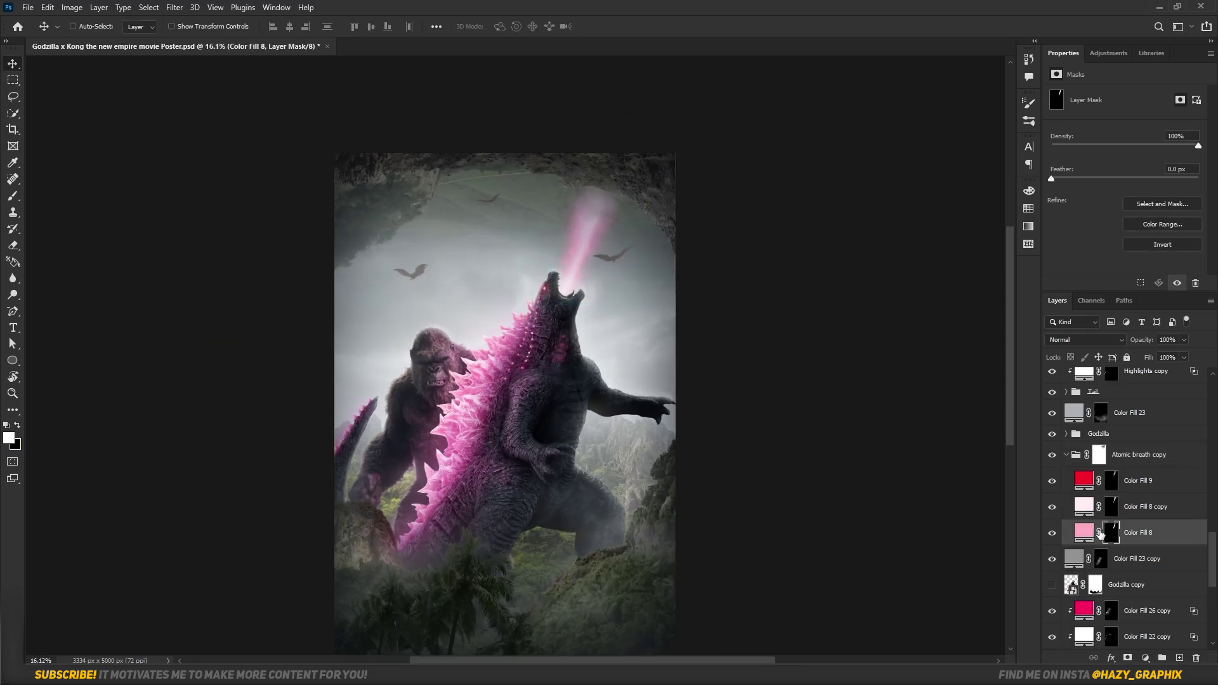
Step: Brush the far end of the pink beam on the Color Fill 8 mask to blend it into the cave ceiling
{"action": "key", "text": "b"}
{"action": "scroll", "coordinate": [591, 166], "scroll_direction": "up", "scroll_amount": 4}
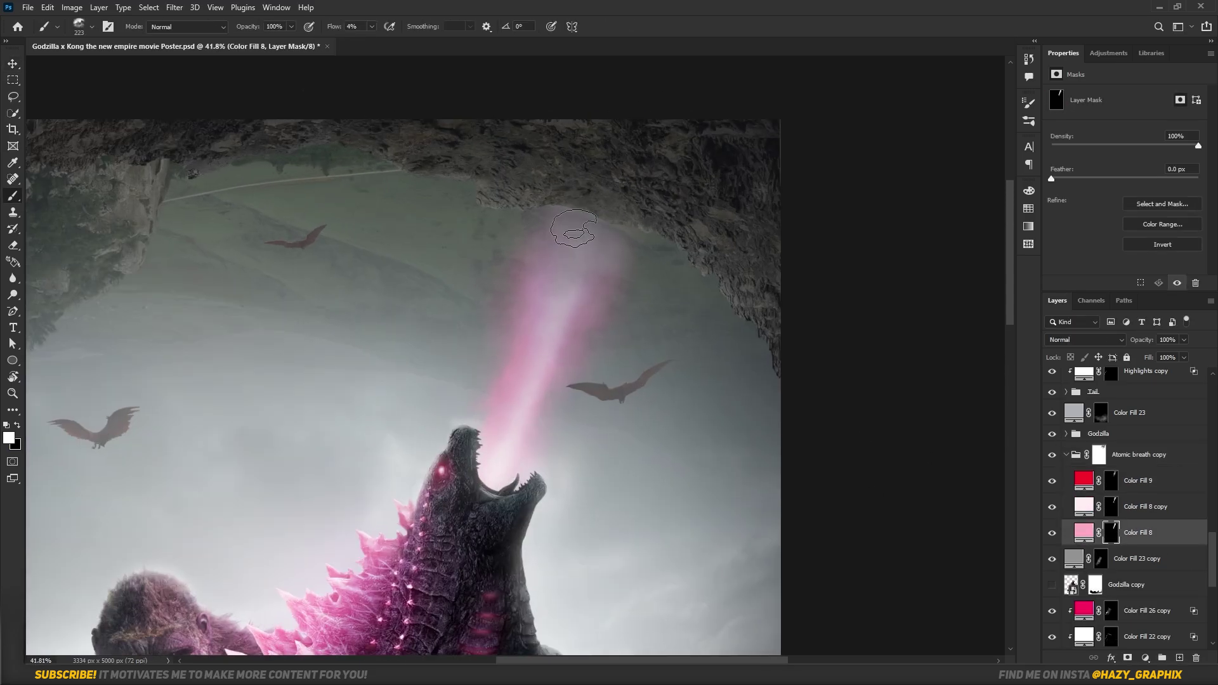
{"action": "left_click", "coordinate": [574, 229], "text": "ctrl"}
{"action": "scroll", "coordinate": [590, 254], "scroll_direction": "up", "scroll_amount": 2}
{"action": "scroll", "coordinate": [597, 233], "scroll_direction": "up", "scroll_amount": 1}
Step: Paint black at 5% flow on the Color Fill 25 vignette mask to brighten the beam near the cave ceiling
{"action": "key", "text": "shift+0"}
{"action": "key", "text": "shift+5"}
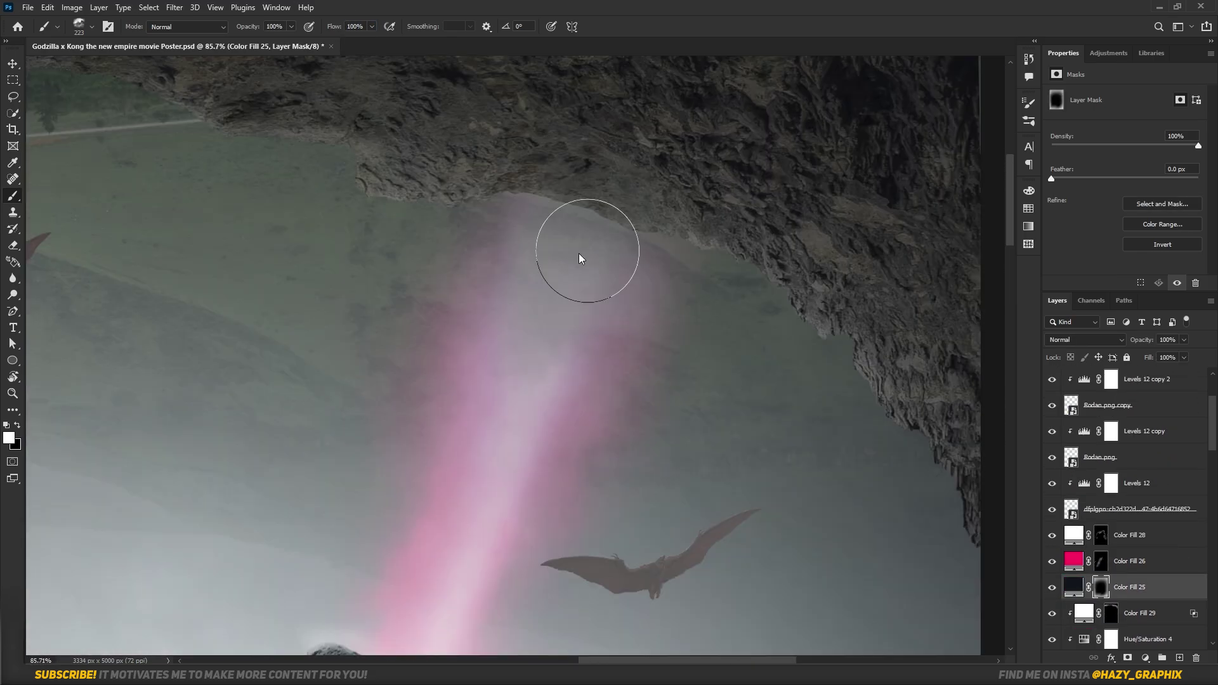
{"action": "key", "text": "x"}
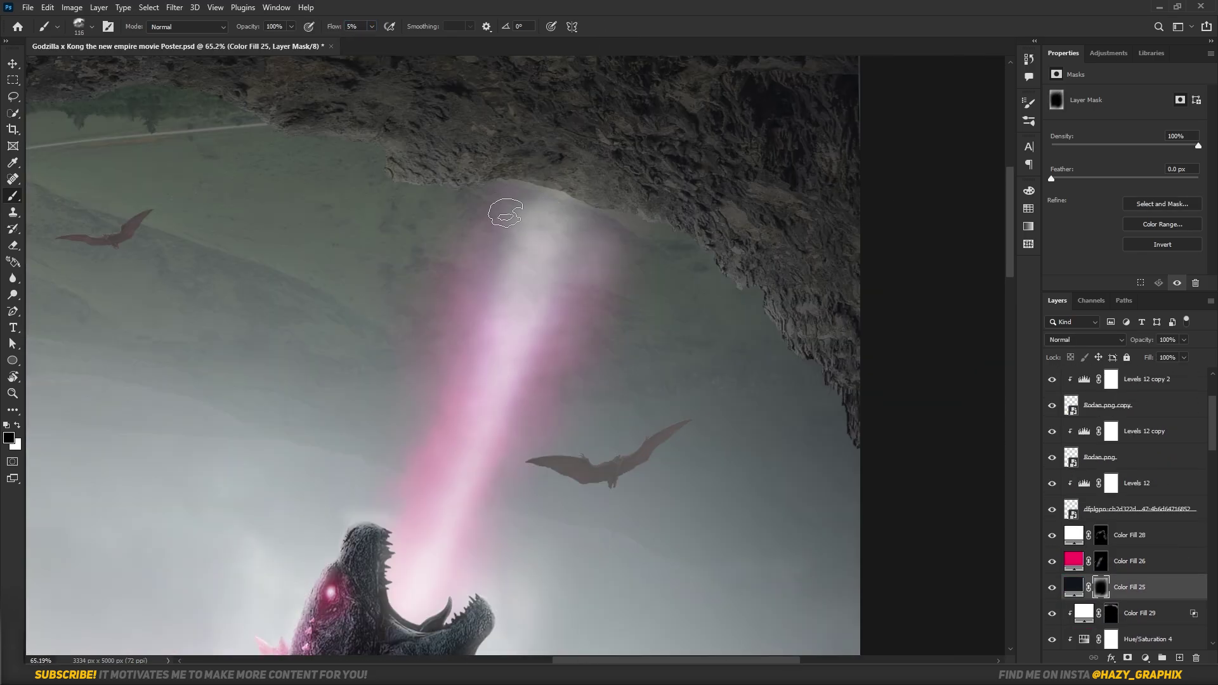
{"action": "scroll", "coordinate": [496, 410], "scroll_direction": "up", "scroll_amount": 1}
{"action": "left_click", "coordinate": [594, 335], "text": "ctrl"}
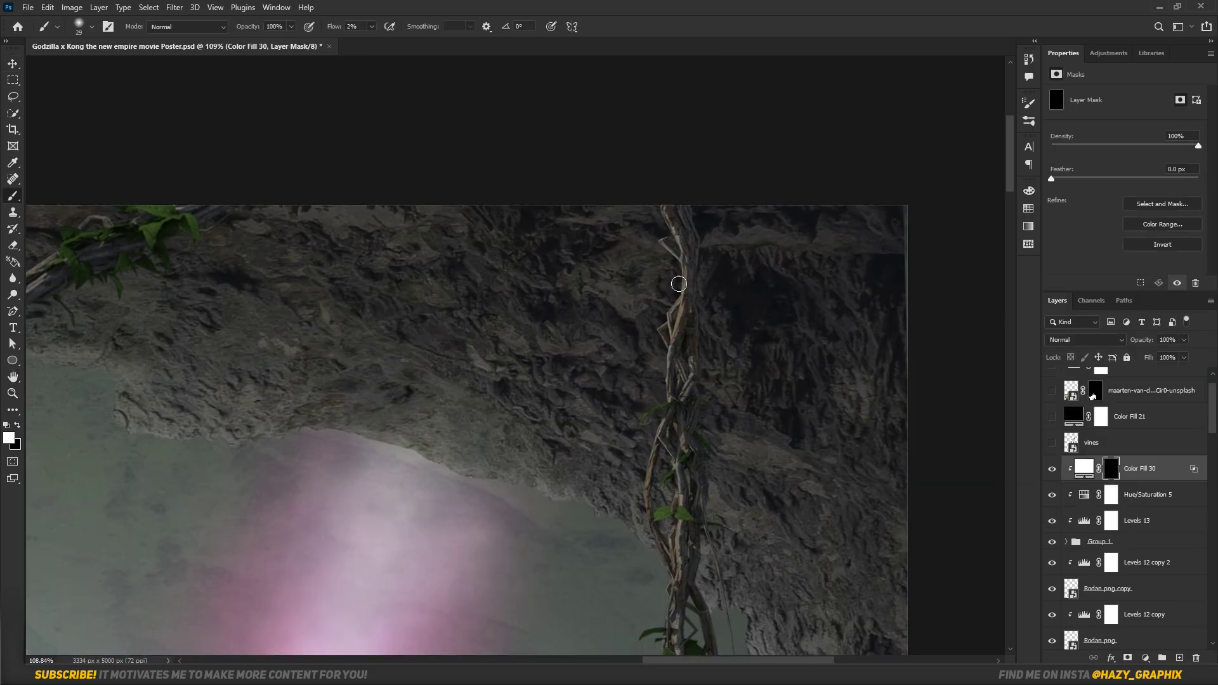
Step: Brush light highlights along the hanging vine on the Color Fill 30 mask with a small brush at 5% flow
{"action": "scroll", "coordinate": [665, 379], "scroll_direction": "up", "scroll_amount": 6}
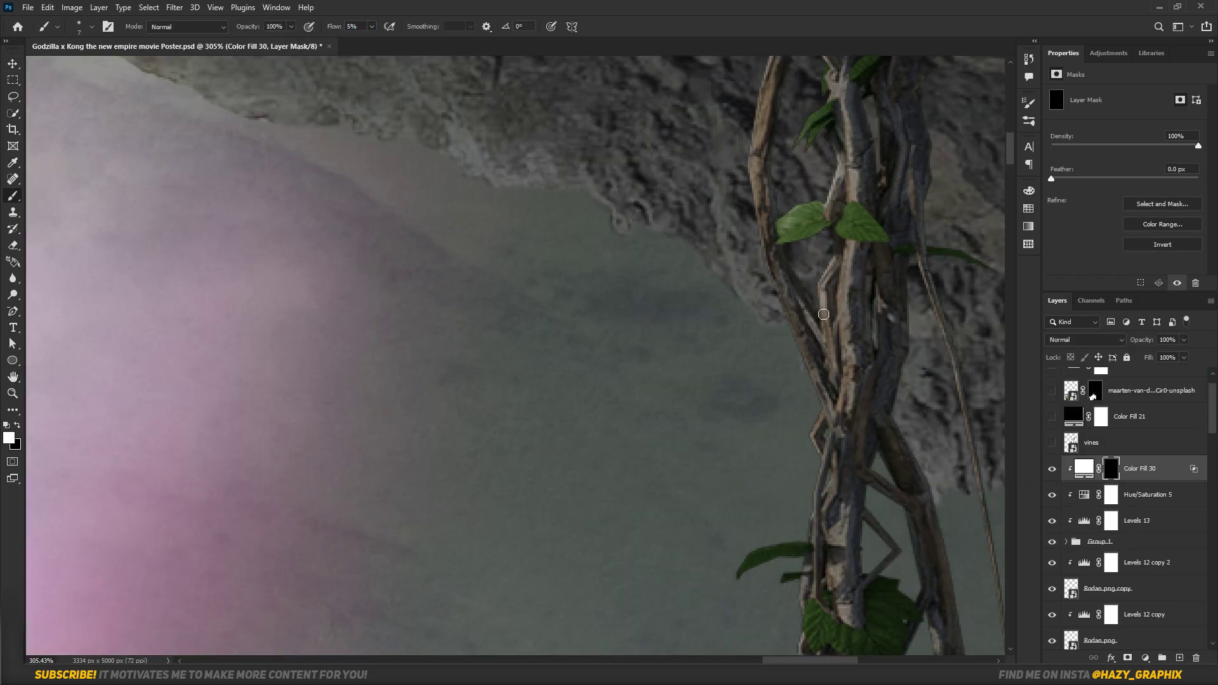
{"action": "scroll", "coordinate": [842, 249], "scroll_direction": "down", "scroll_amount": 5}
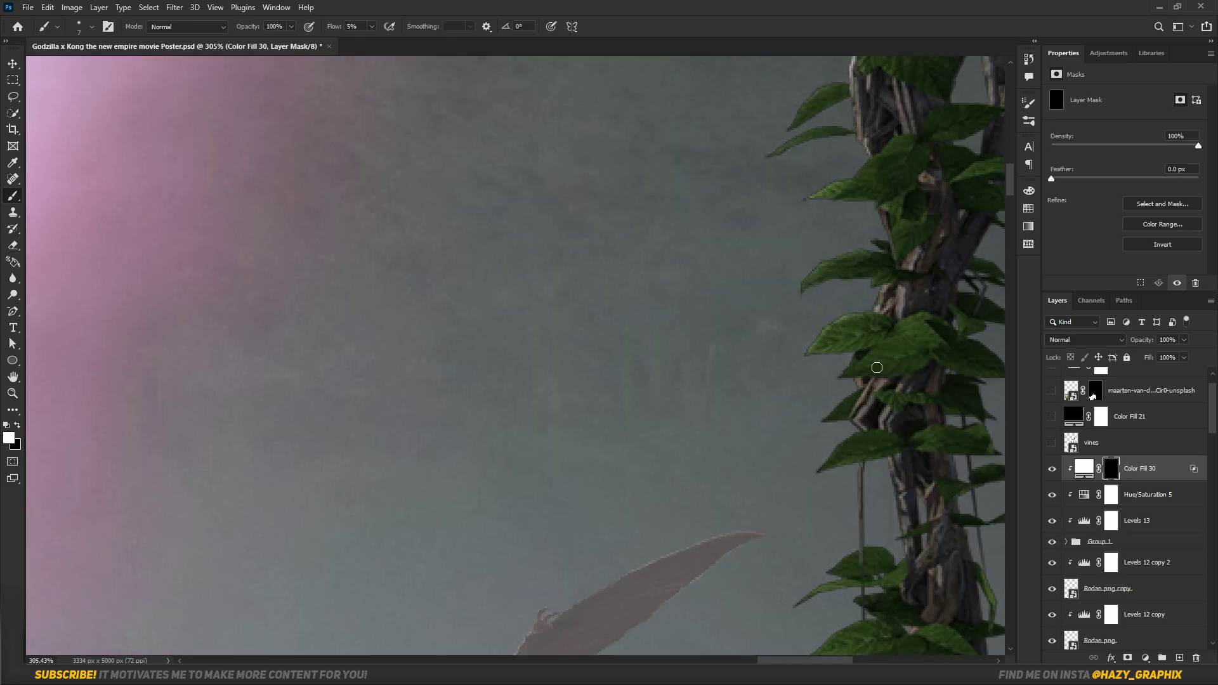
{"action": "scroll", "coordinate": [877, 367], "scroll_direction": "down", "scroll_amount": 2}
{"action": "scroll", "coordinate": [744, 300], "scroll_direction": "right", "scroll_amount": 1}
{"action": "scroll", "coordinate": [787, 335], "scroll_direction": "down", "scroll_amount": 6}
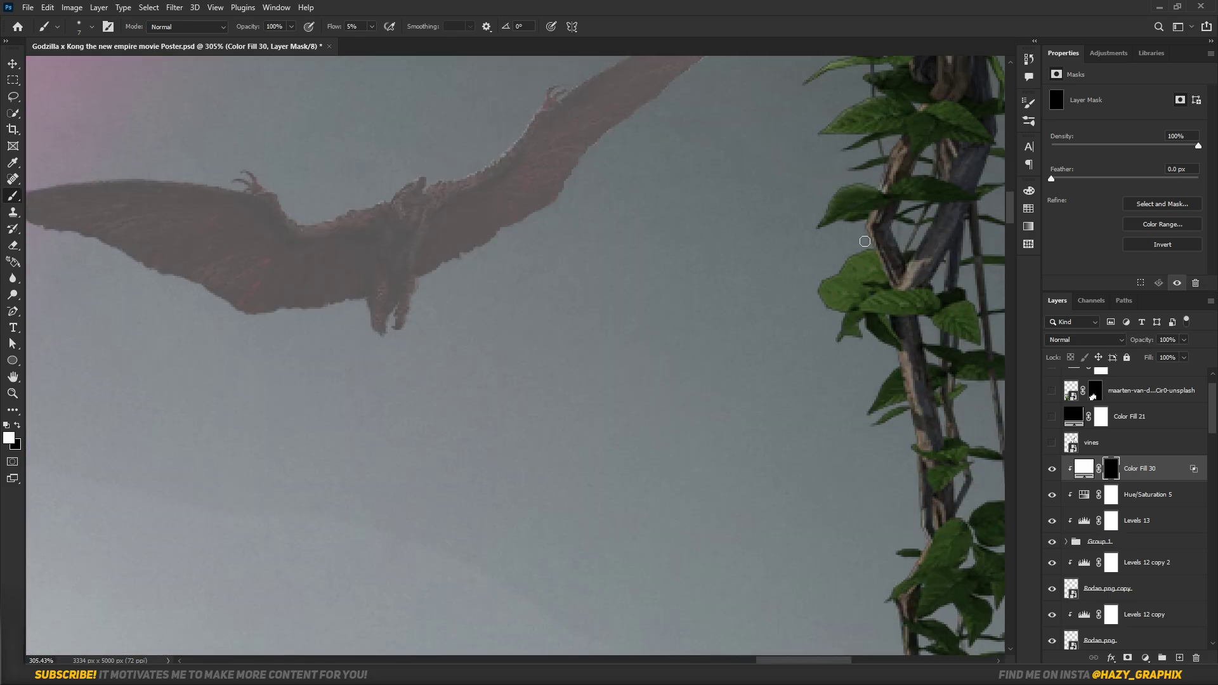
{"action": "scroll", "coordinate": [879, 227], "scroll_direction": "down", "scroll_amount": 4}
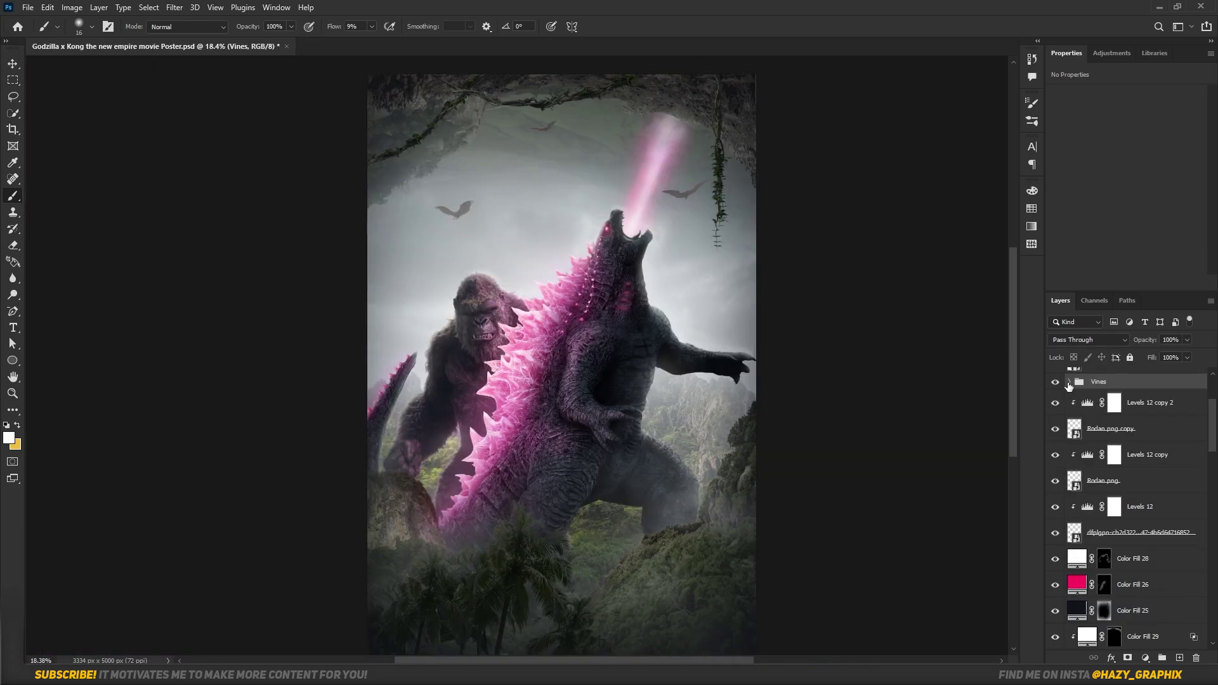
{"action": "left_click", "coordinate": [1069, 382]}
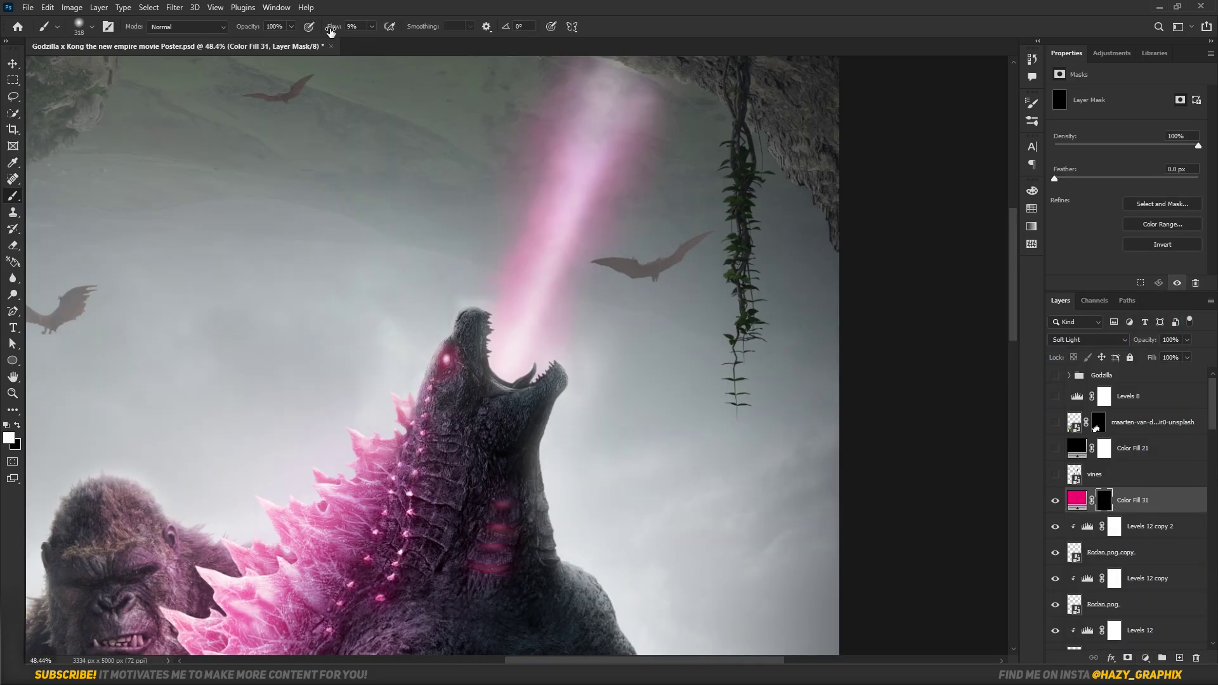
Step: Touch up the Godzilla and Highlights 1 masks in the Godzilla copy 2 smart object, save it and return to the poster document
{"action": "scroll", "coordinate": [667, 395], "scroll_direction": "up", "scroll_amount": 5}
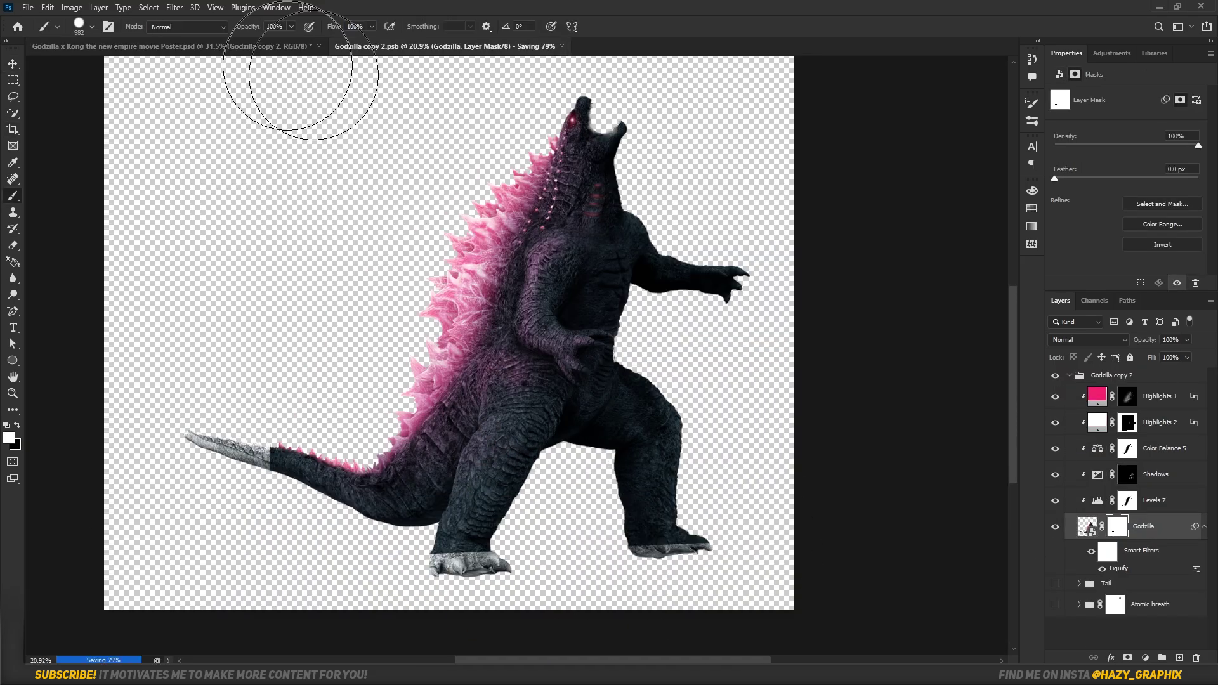
{"action": "key", "text": "ctrl+s"}
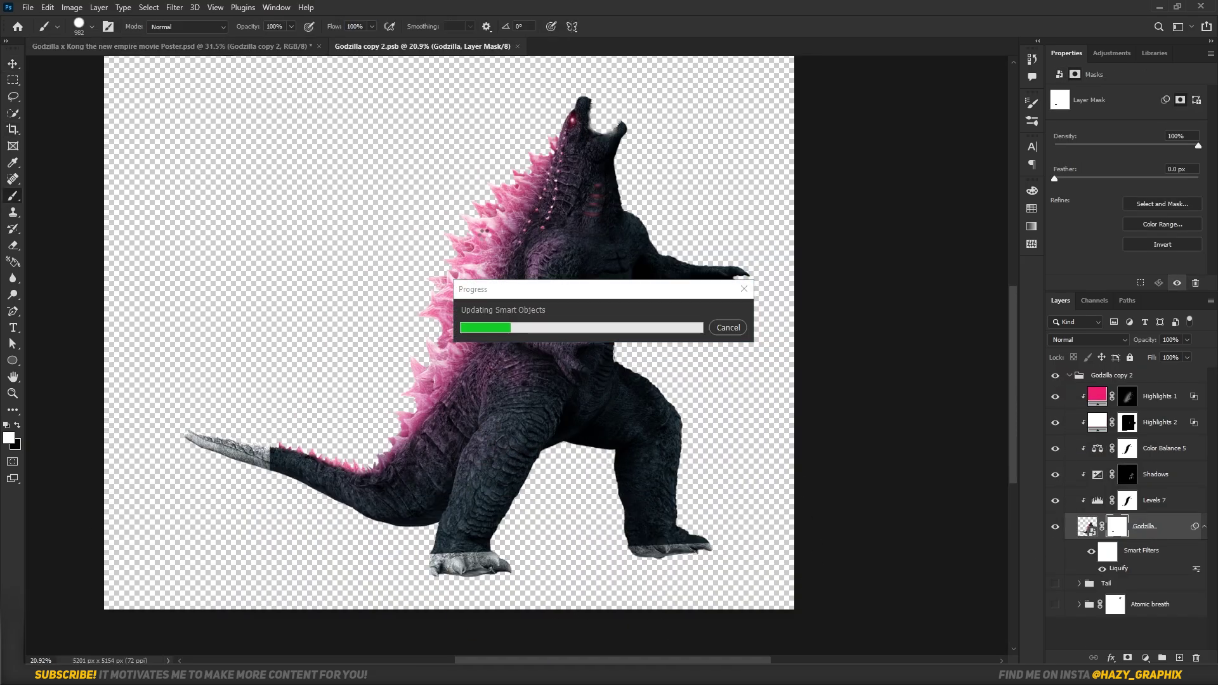
{"action": "key", "text": "ctrl+Tab"}
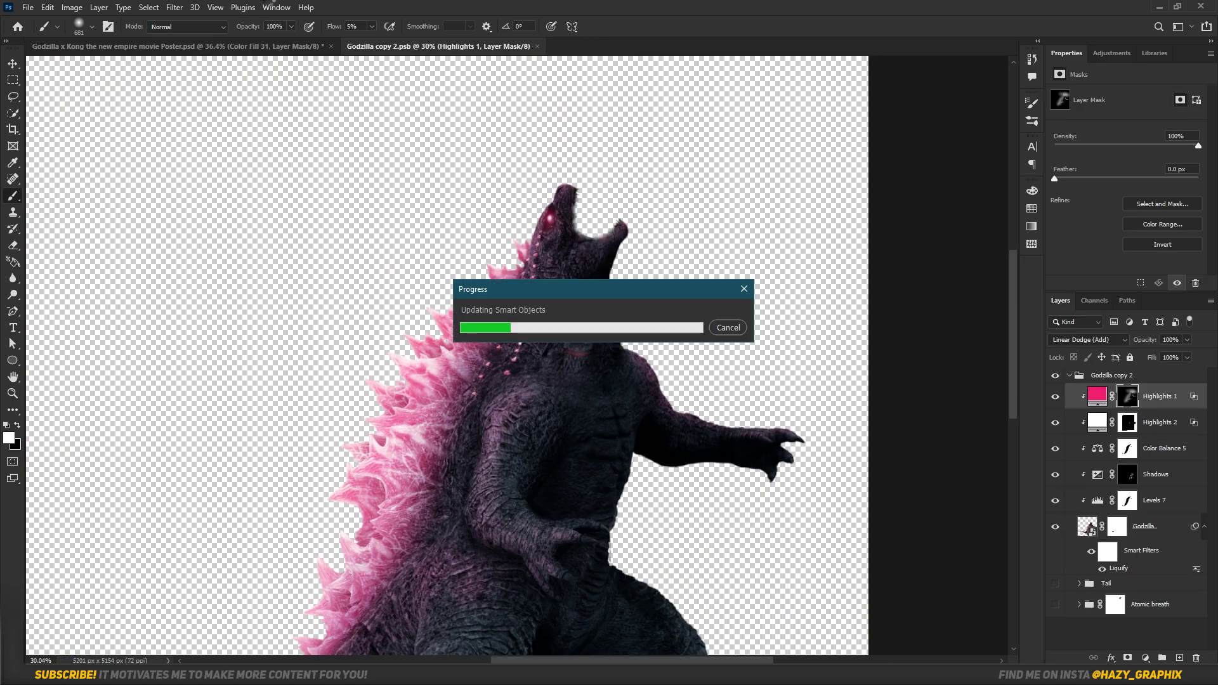
{"action": "left_click", "coordinate": [245, 46]}
{"action": "scroll", "coordinate": [558, 383], "scroll_direction": "down", "scroll_amount": 3}
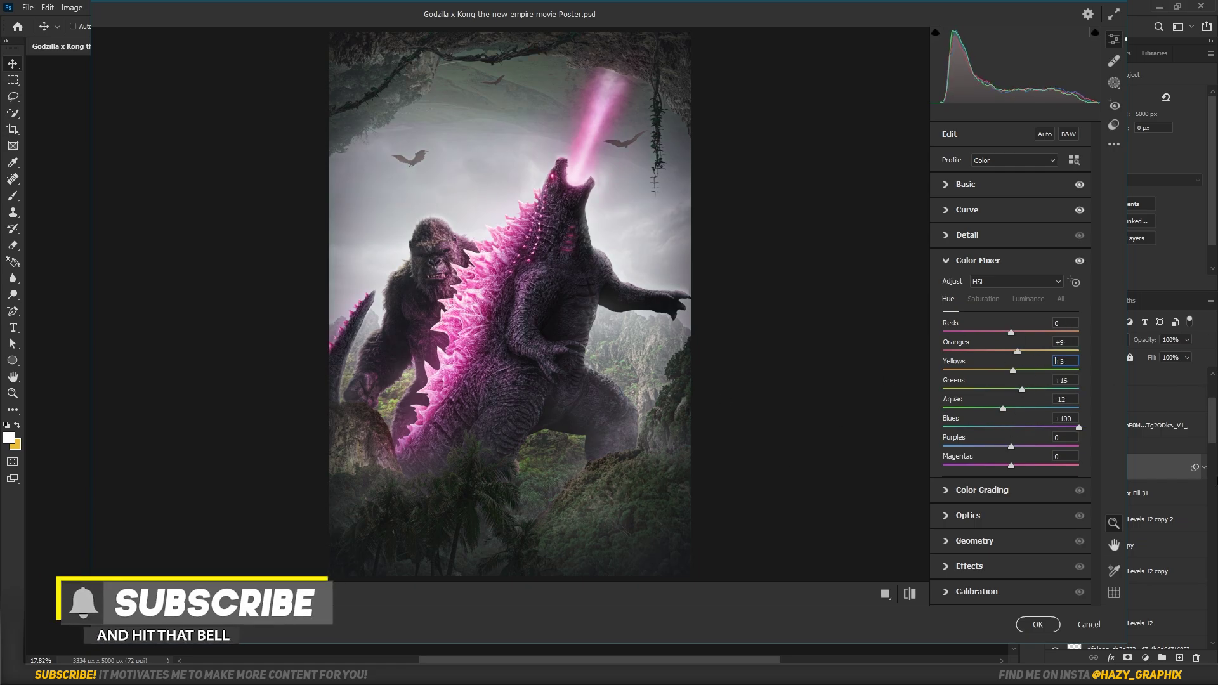
Step: Set the Color Mixer hues to Oranges +9, Yellows +3, Greens +16, Aquas -12 and Blues +100, and raise the Oranges saturation to +100
{"action": "left_click_drag", "start_coordinate": [1217, 480], "coordinate": [1009, 437]}
{"action": "left_click", "coordinate": [983, 299]}
{"action": "left_click_drag", "start_coordinate": [1011, 351], "coordinate": [1216, 353]}
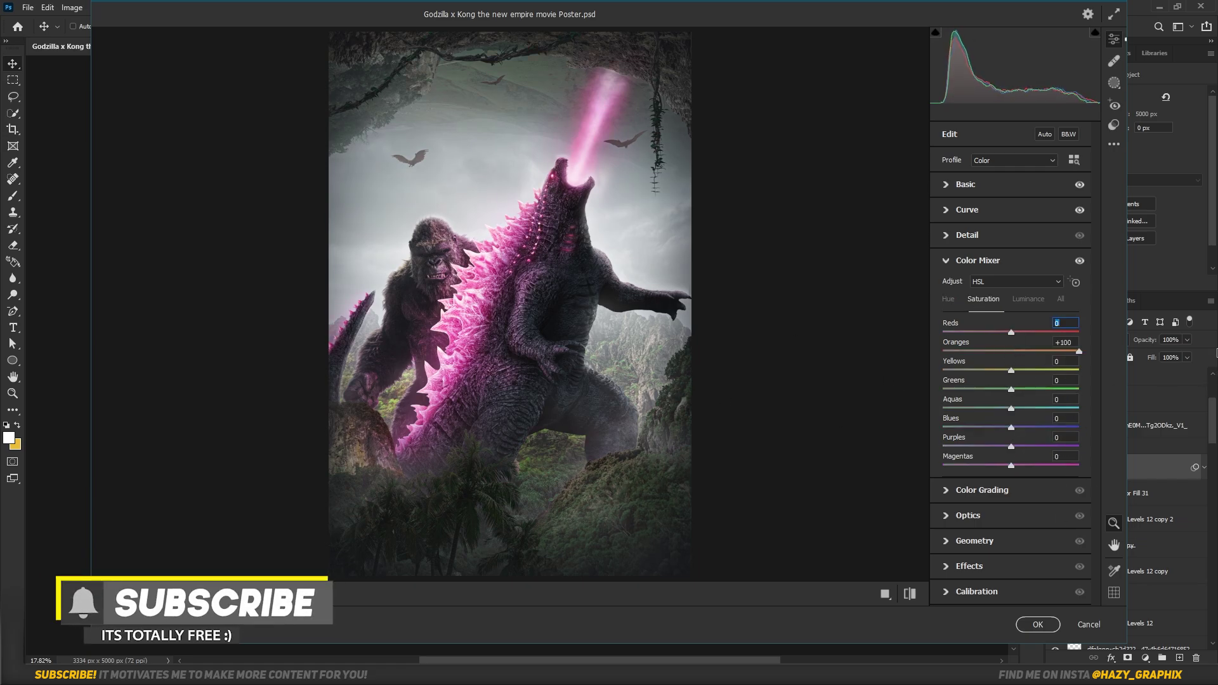
Step: Set Color Mixer luminance to Reds +5, Oranges +4, Greens +4 and Aquas +37, and tint the Color Grading highlights with hue 65, saturation 13
{"action": "left_click", "coordinate": [1028, 299]}
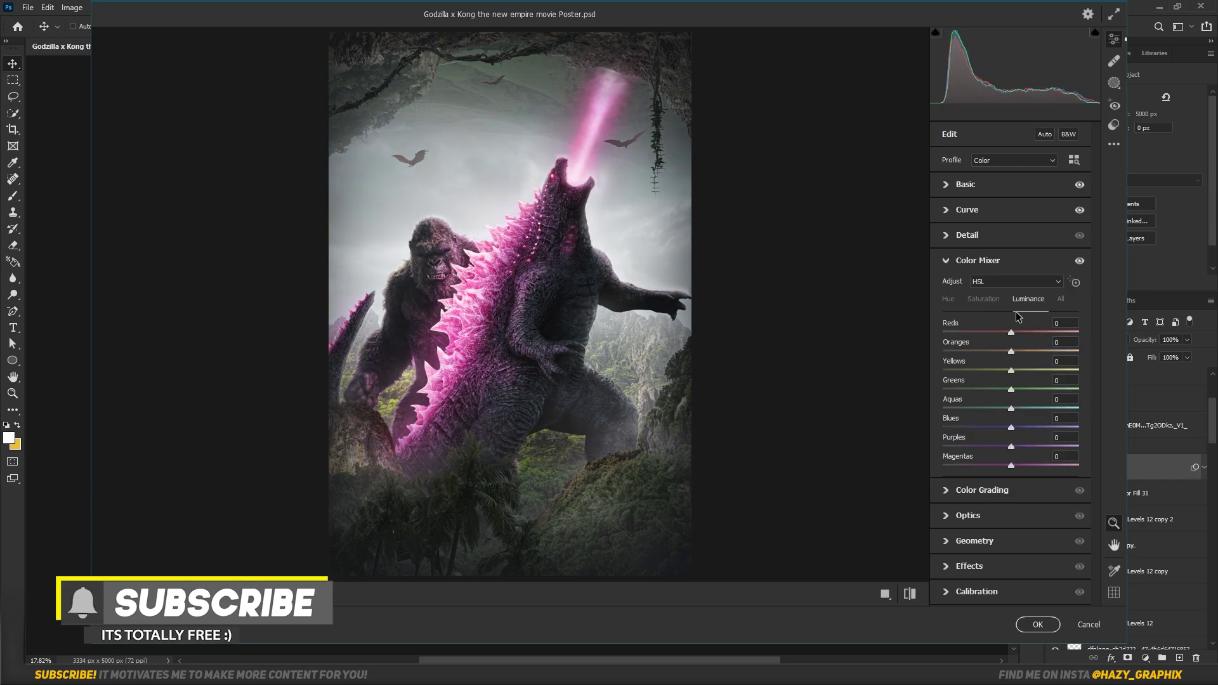
{"action": "left_click_drag", "start_coordinate": [1012, 389], "coordinate": [785, 385]}
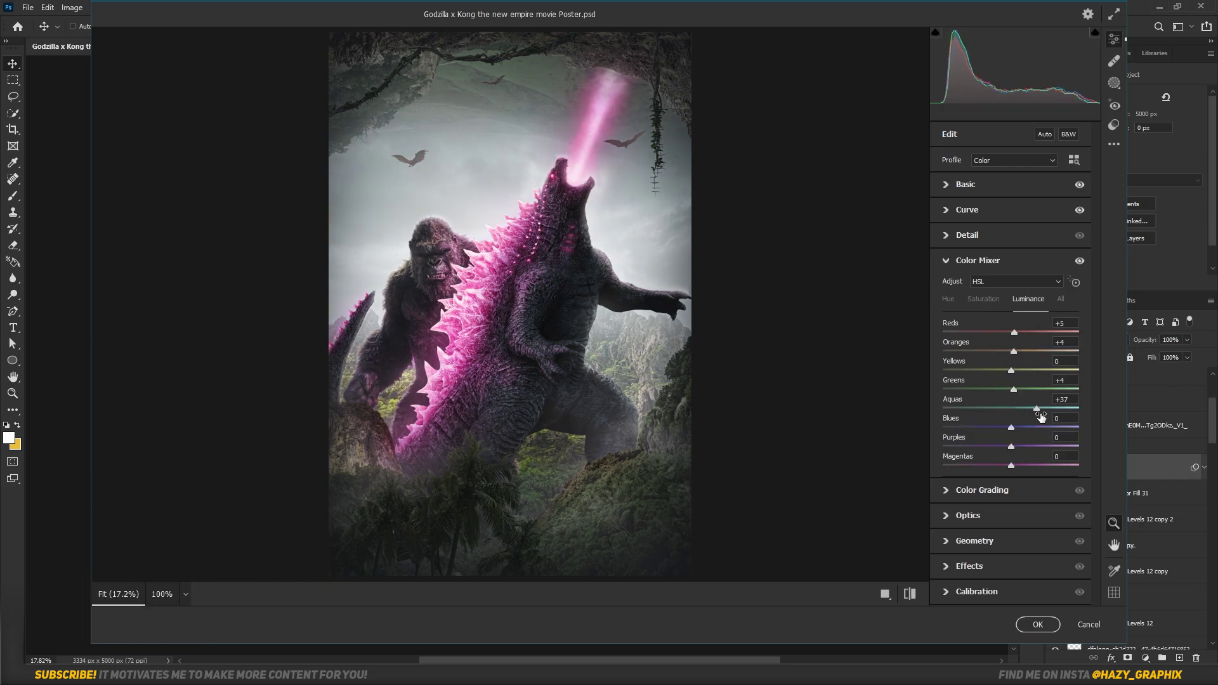
{"action": "left_click", "coordinate": [983, 490]}
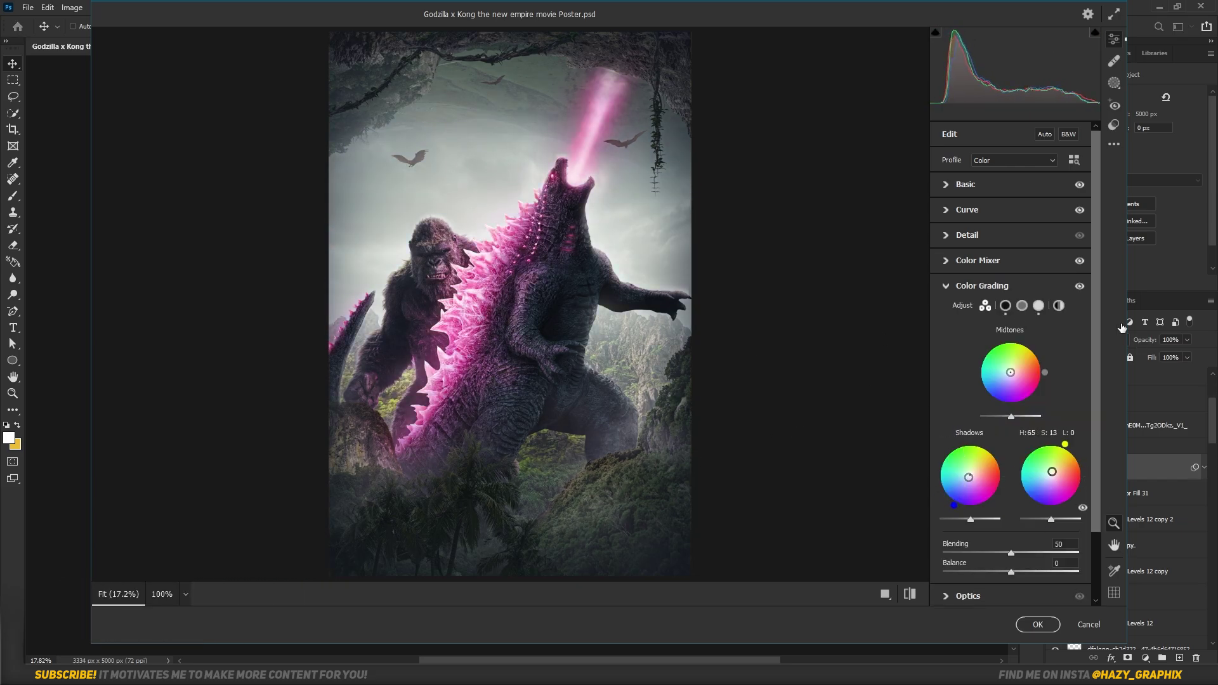